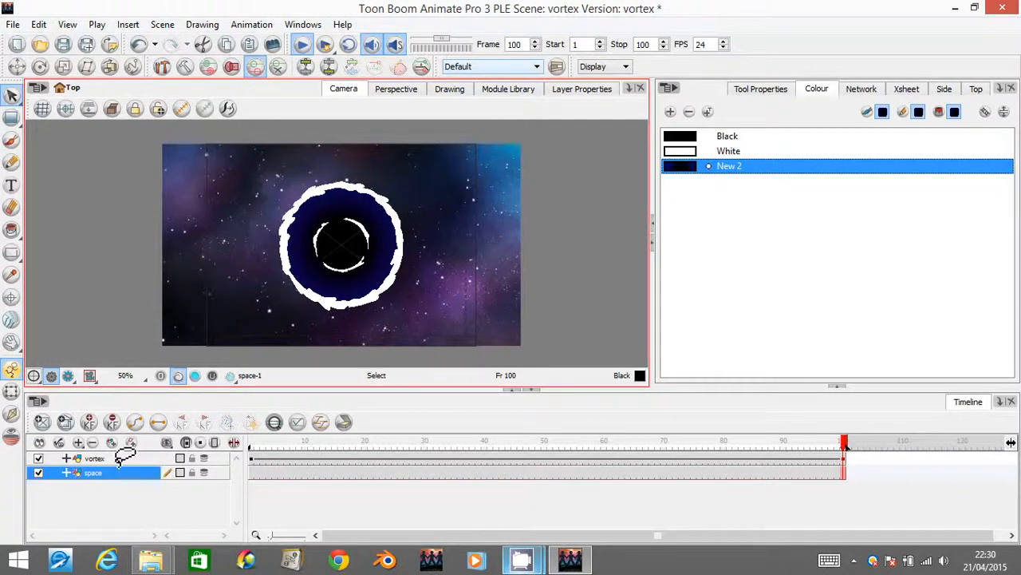
Add a parent peg to the vortex layer and enable 3D for that peg
left_click(124, 458)
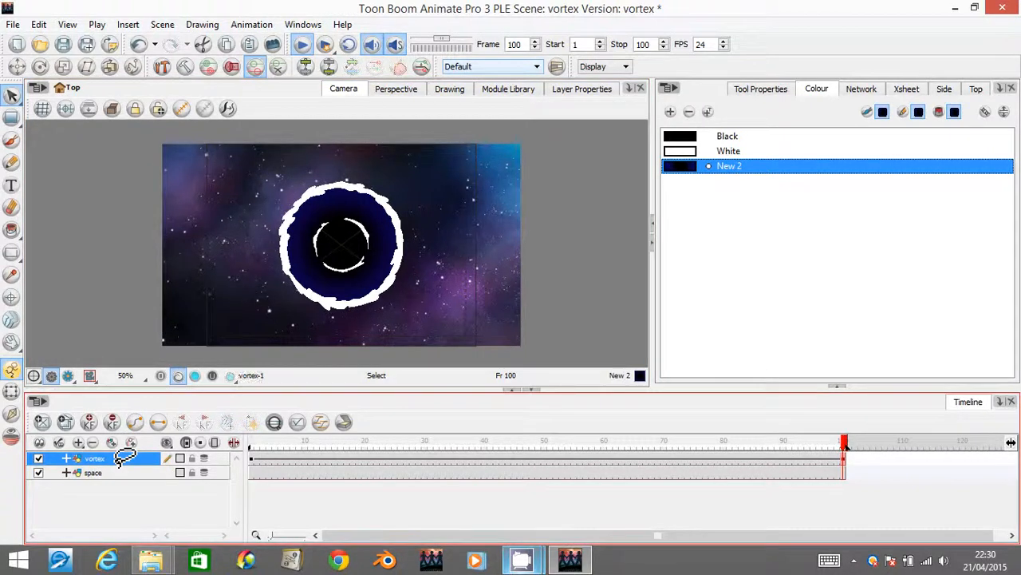
left_click(133, 441)
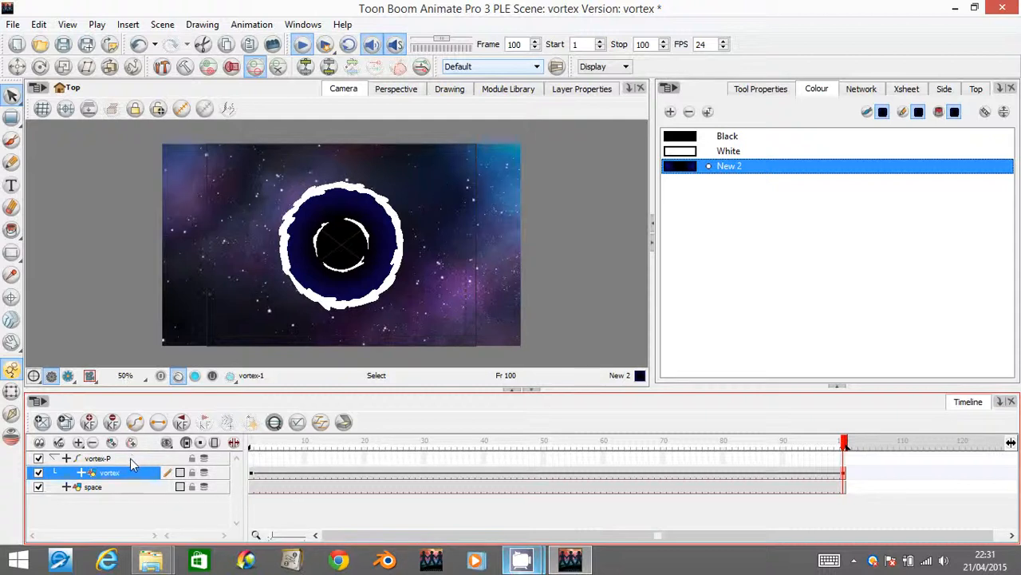
left_click(124, 459)
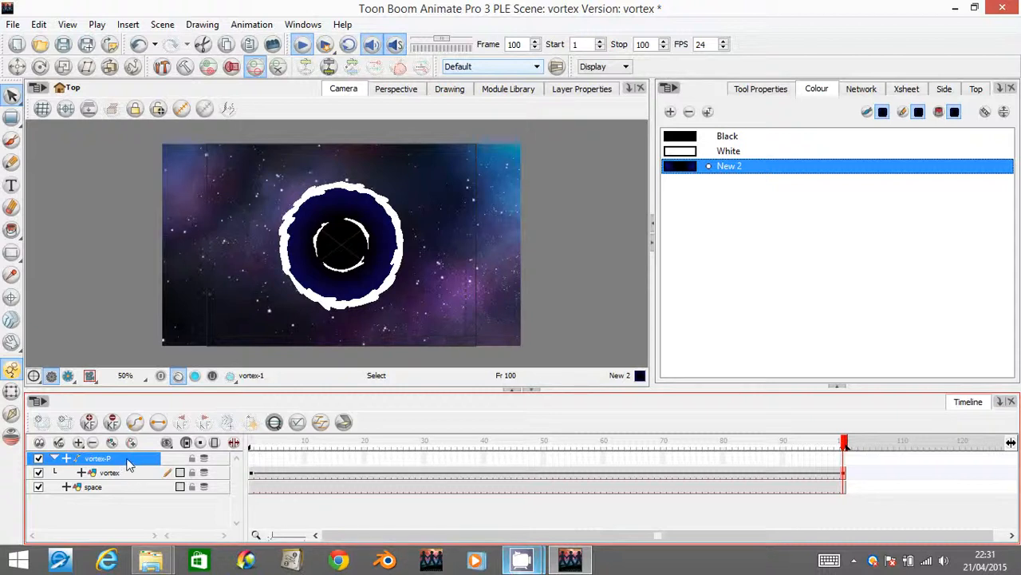
left_click(585, 89)
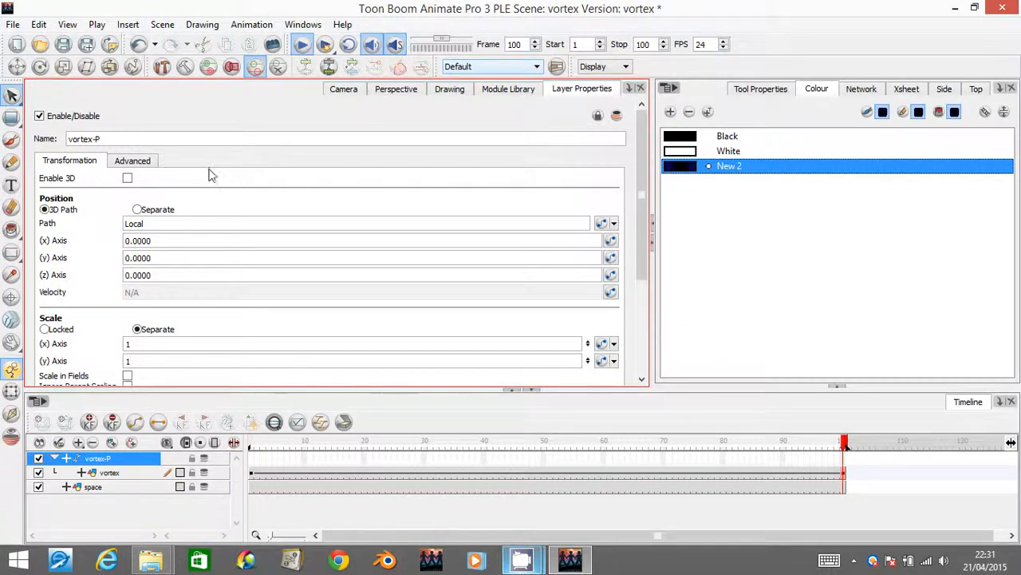
left_click(125, 181)
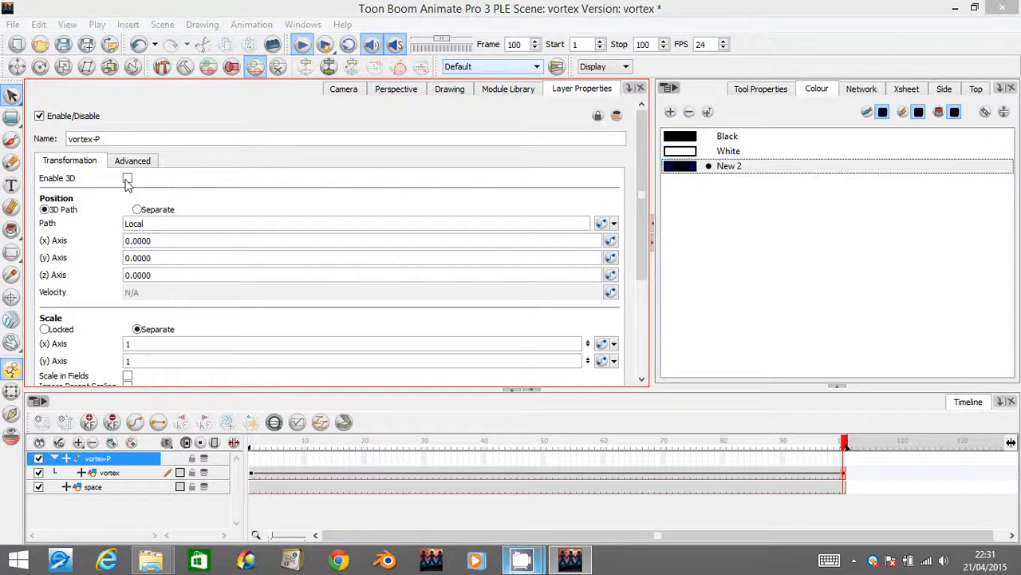
left_click(128, 180)
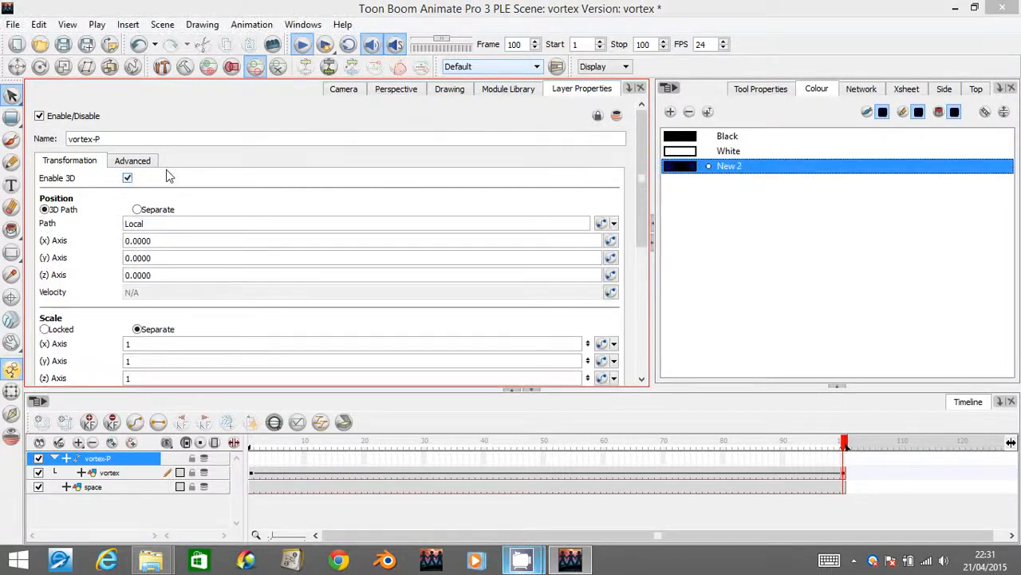
Rotate the vortex-P peg in 3D about its vertical axis at frame 1 so the vortex faces sideways
left_click(348, 90)
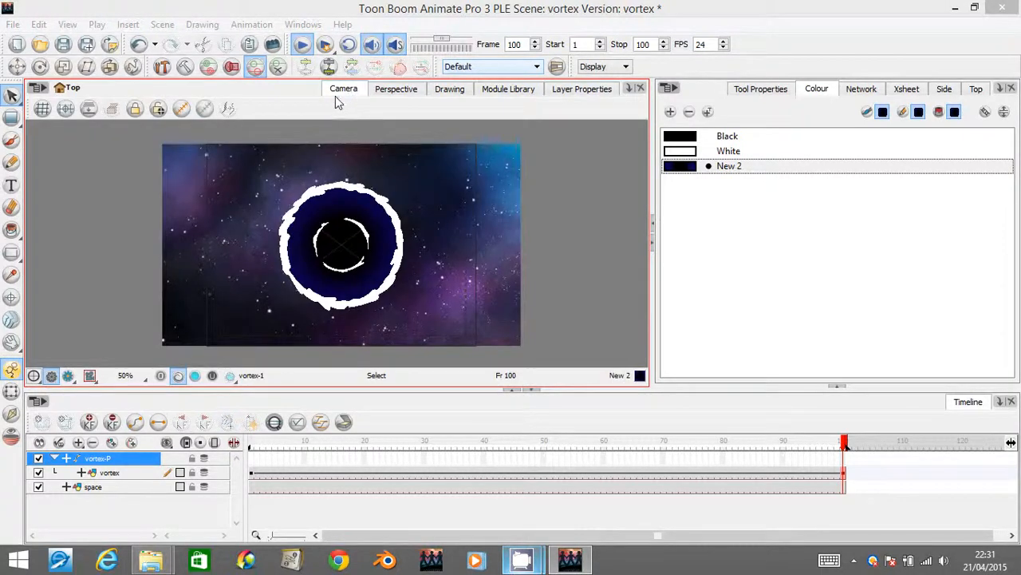
left_click(251, 459)
left_click(252, 462)
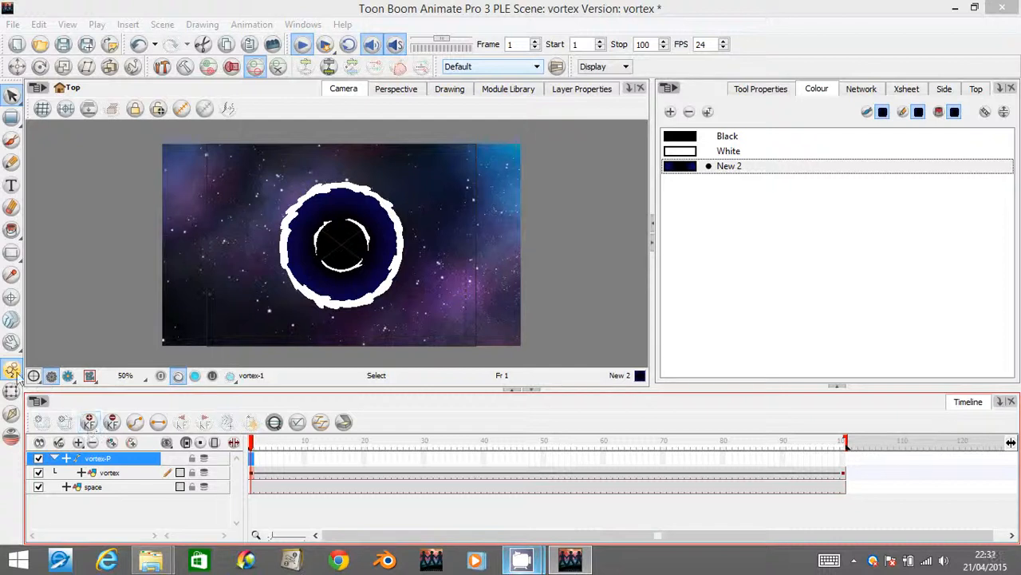
left_click(42, 70)
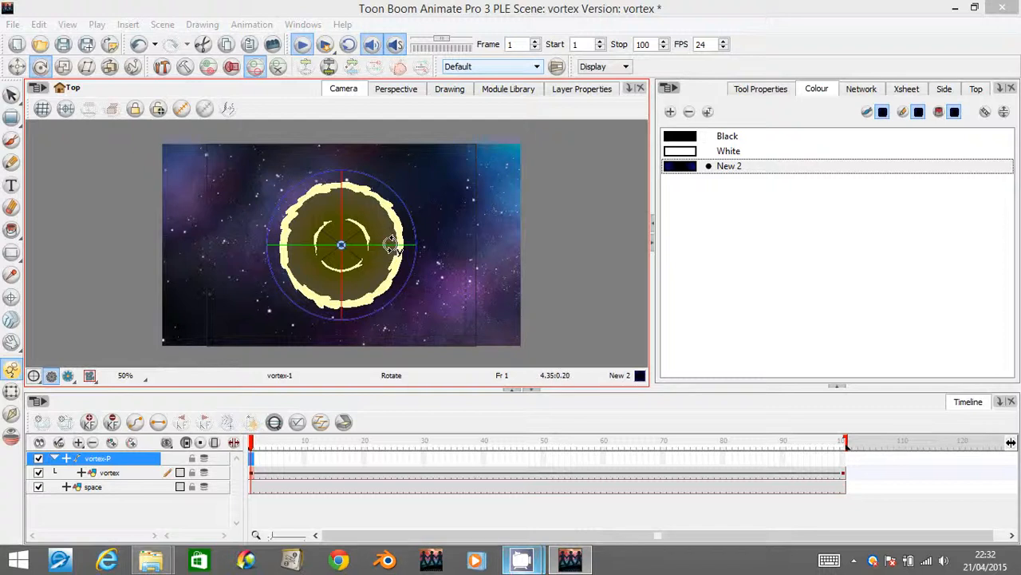
left_click_drag(387, 246, 312, 239)
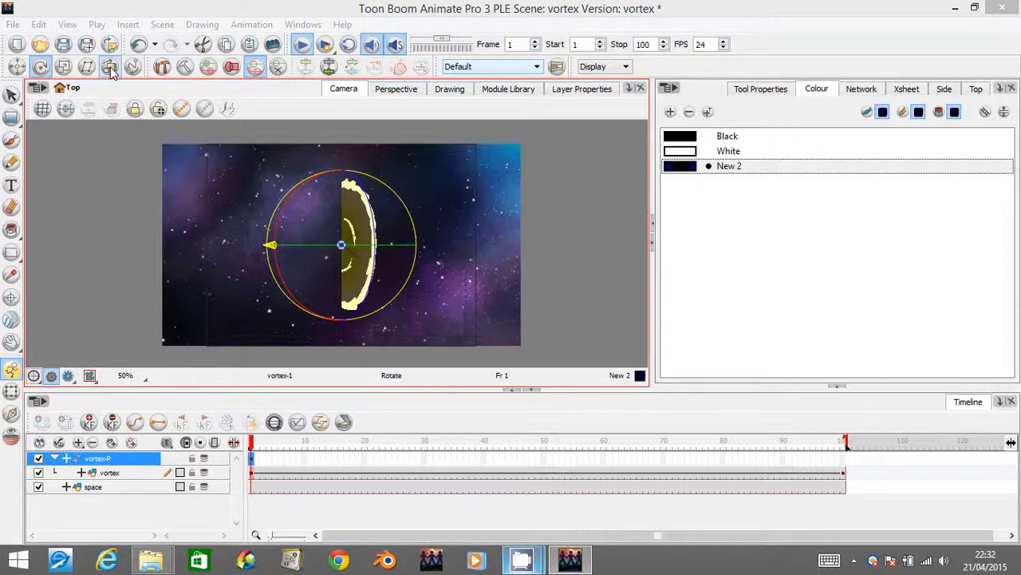
Push the space layer back in depth in the Top view with Maintain Size until it clears the whole vortex
left_click(252, 491)
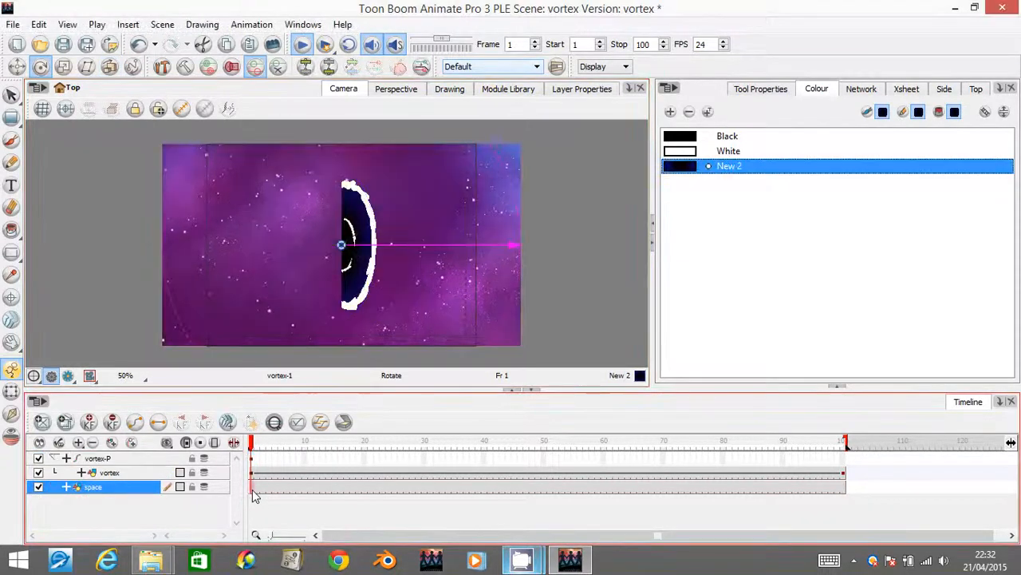
left_click(111, 67)
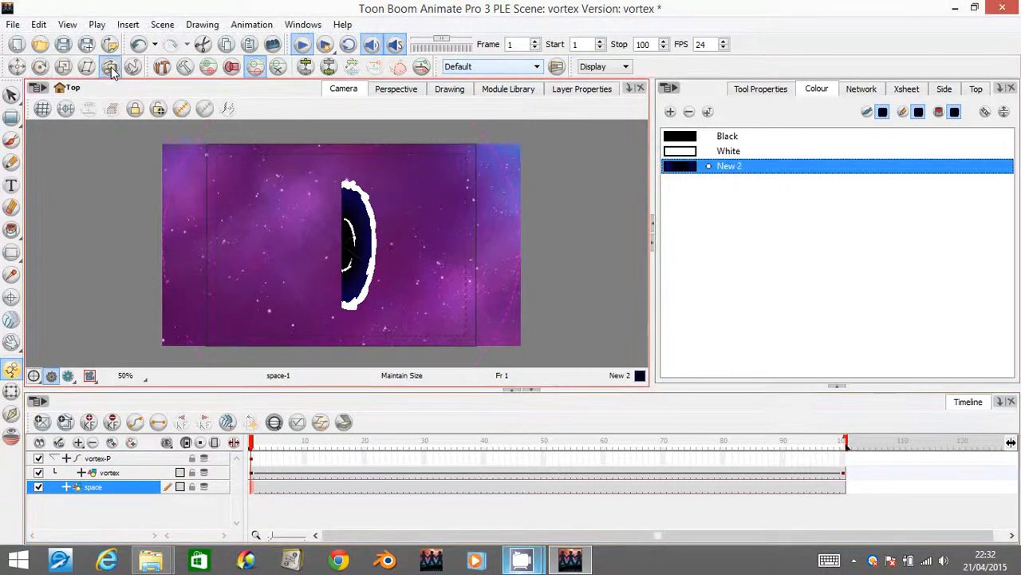
left_click(985, 89)
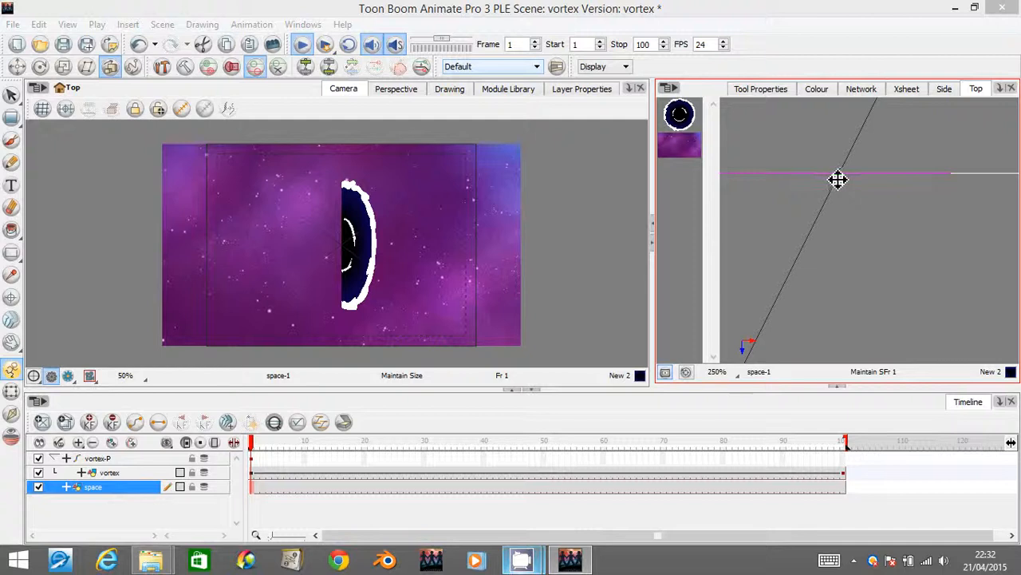
left_click_drag(837, 178, 835, 85)
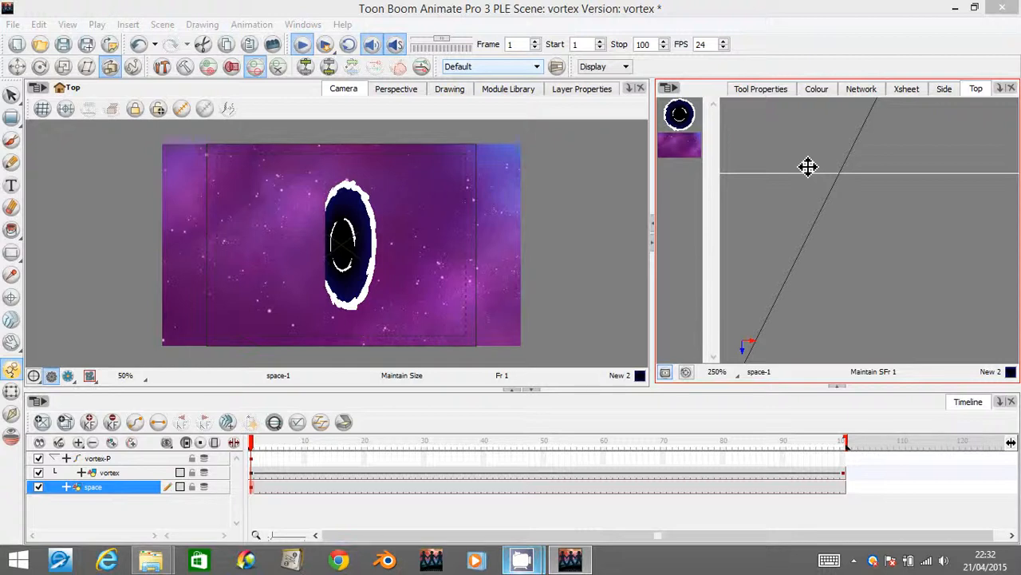
scroll(808, 166, "down", 3)
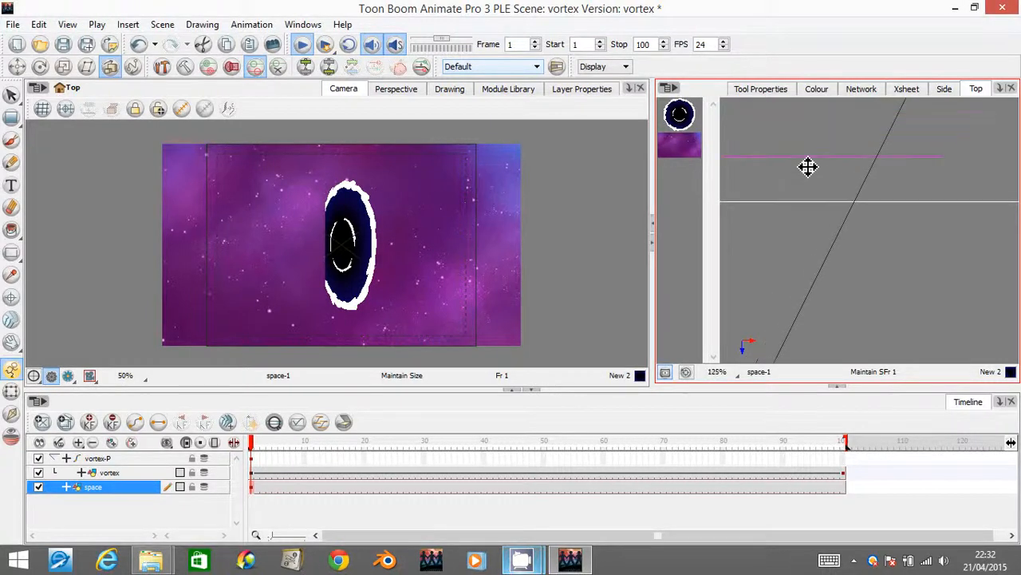
left_click_drag(808, 166, 803, 120)
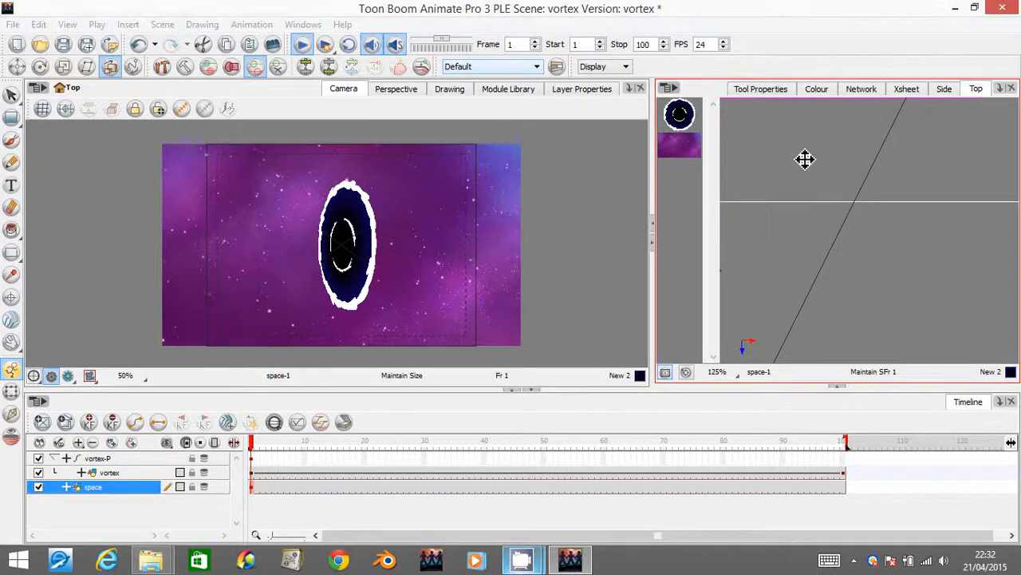
scroll(807, 160, "down", 4)
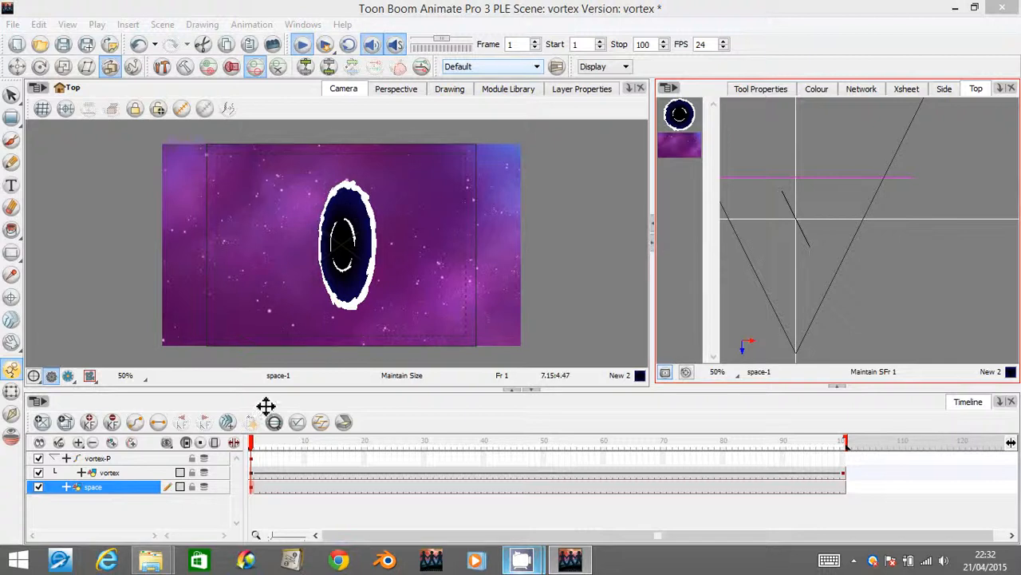
Translate the vortex-P peg along its own depth axis towards the right side of the camera frame at frame 1
left_click(253, 465)
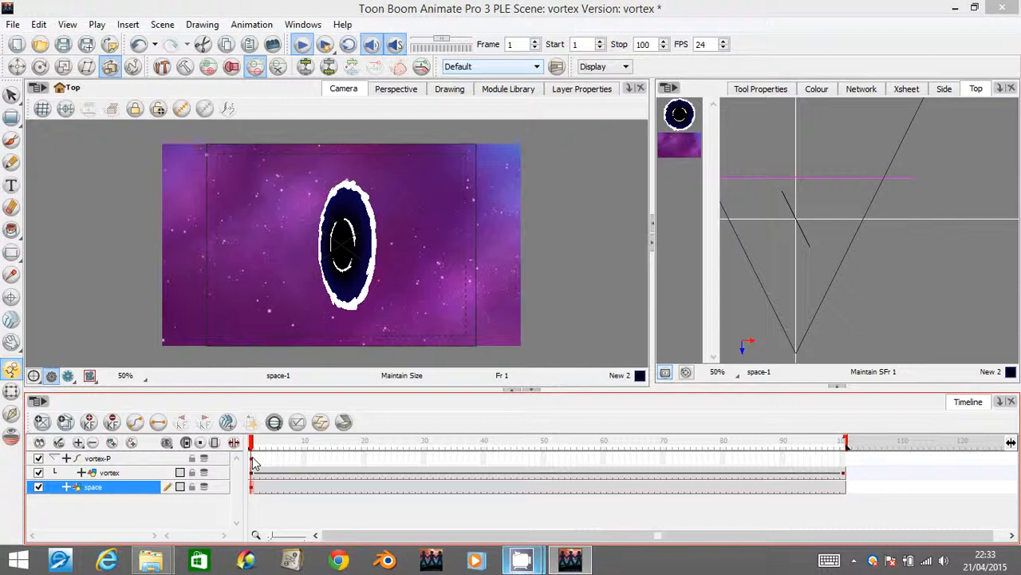
left_click(253, 460)
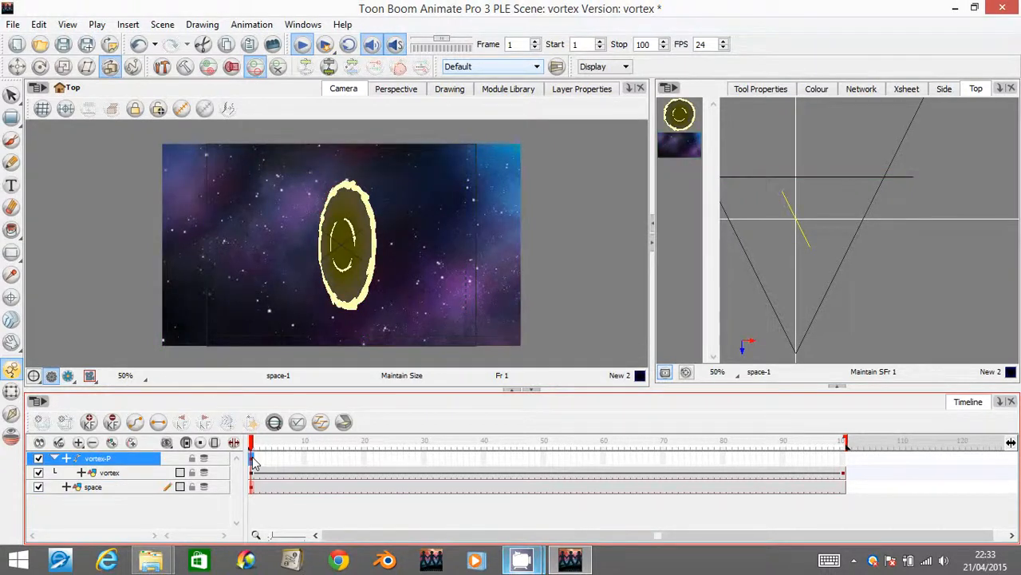
left_click(17, 66)
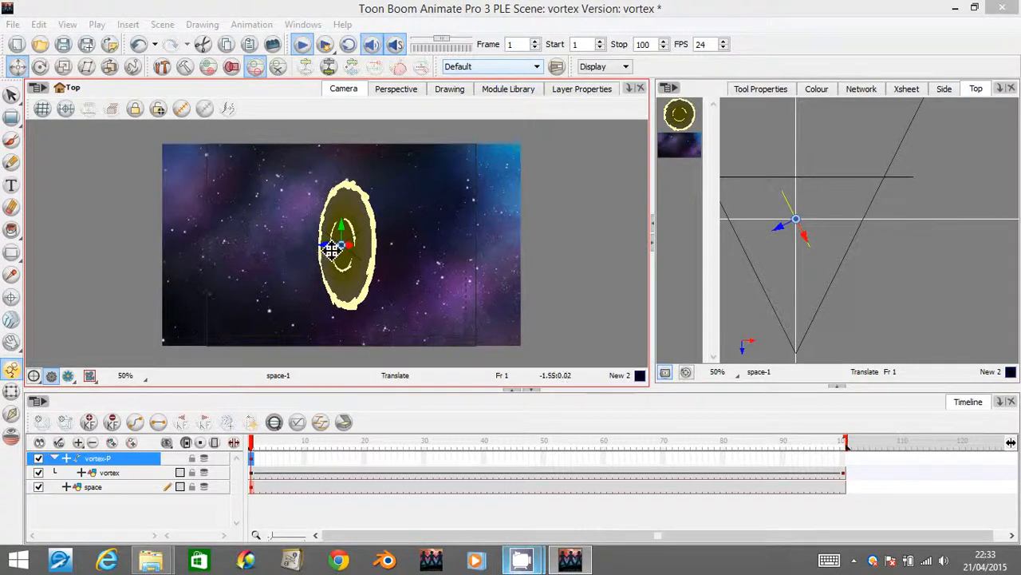
left_click_drag(335, 248, 420, 245)
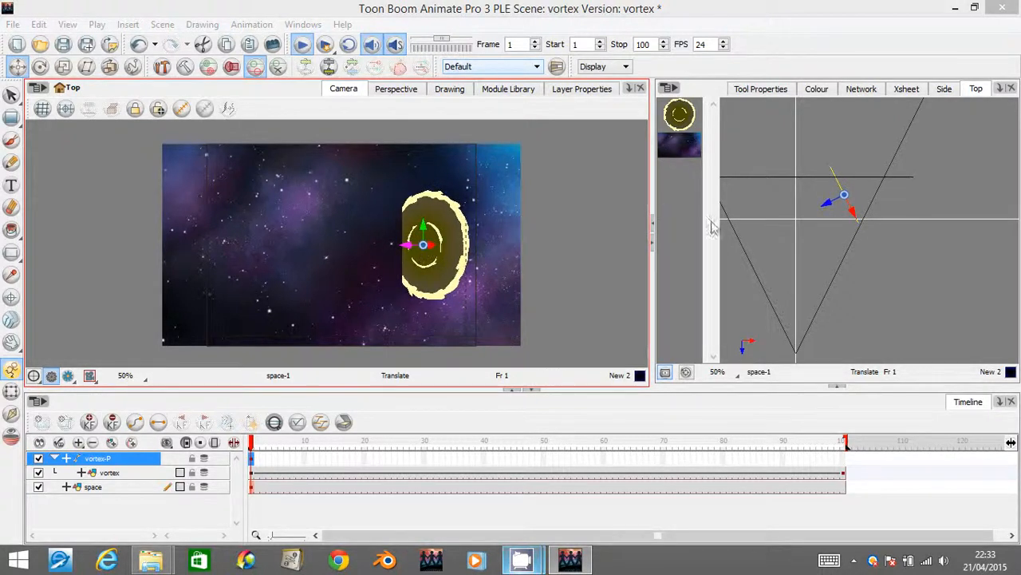
Move the space background farther behind the relocated vortex while maintaining its apparent size
left_click(693, 144)
left_click(109, 66)
left_click_drag(796, 200, 792, 126)
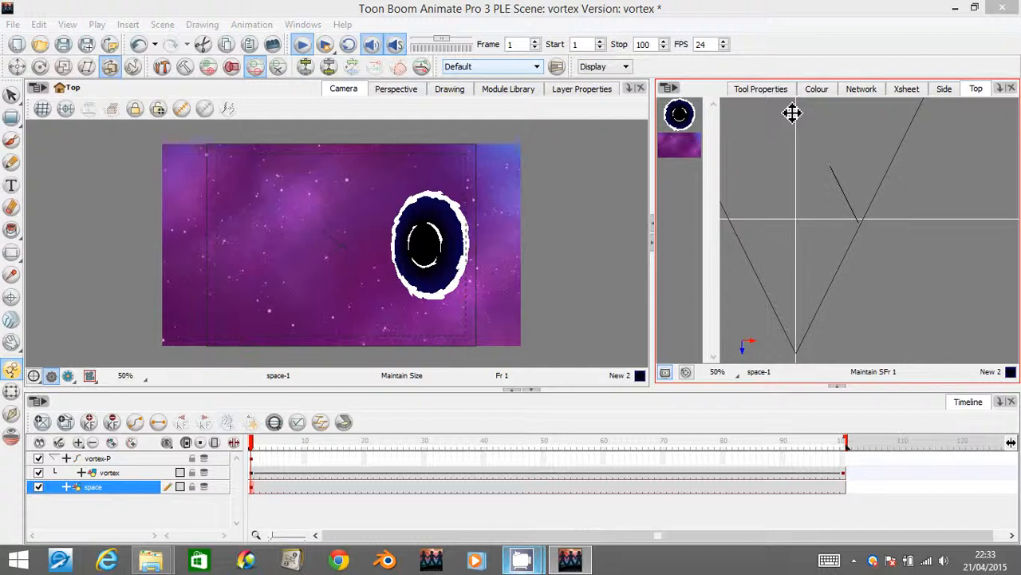
Rotate the vortex-P peg slightly further about its vertical axis to narrow the vortex
left_click(40, 66)
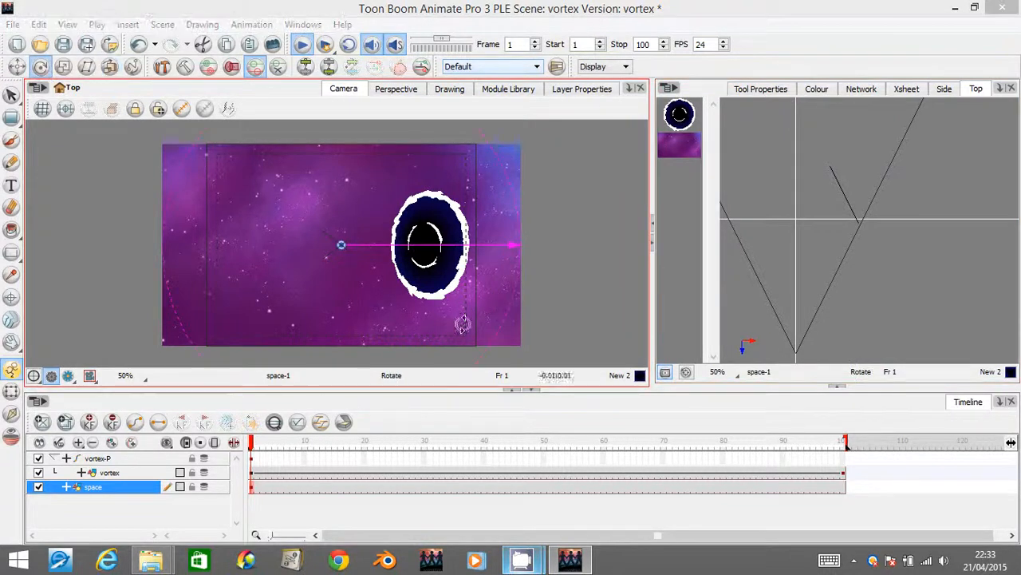
left_click(254, 459)
left_click_drag(470, 251, 454, 251)
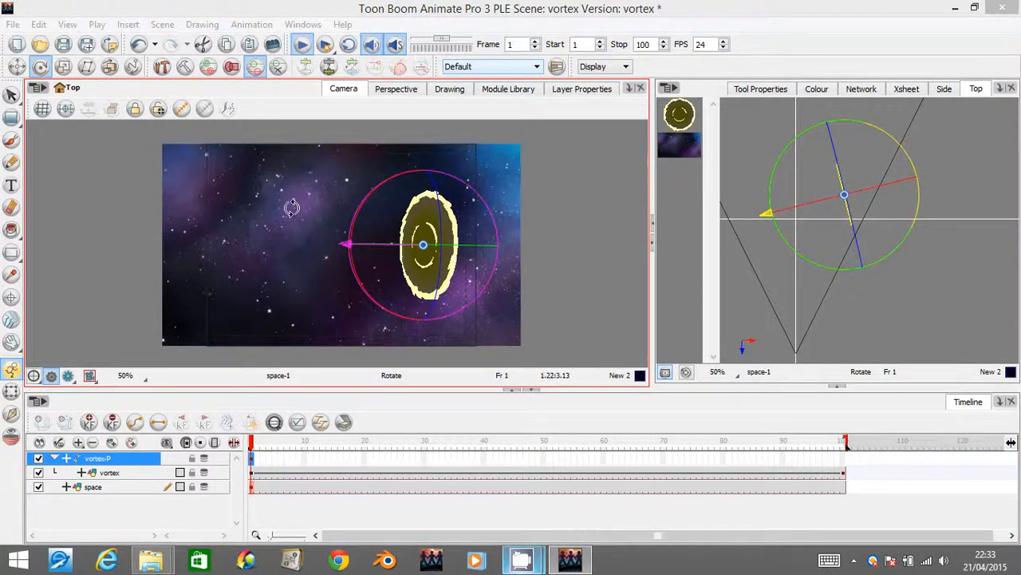
Move the vortex-P peg slightly closer to the camera in the Top view
left_click(19, 67)
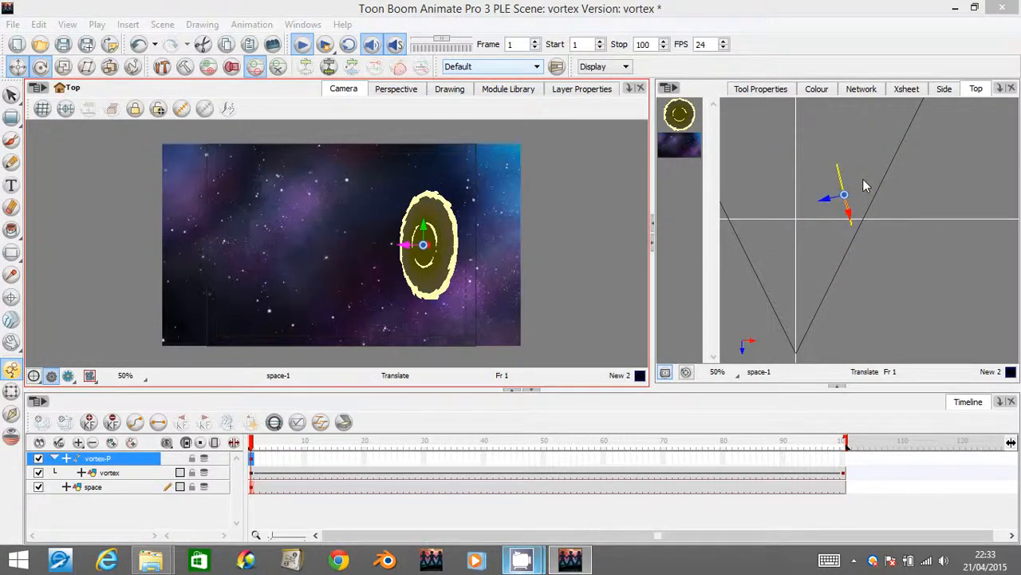
left_click(869, 212)
left_click_drag(869, 211, 865, 224)
left_click_drag(865, 223, 864, 223)
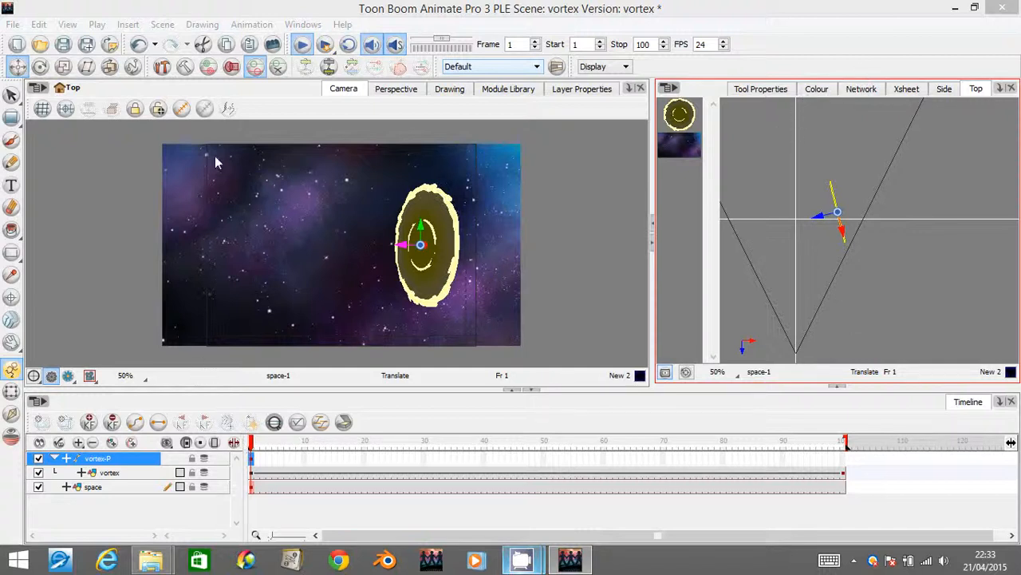
Play the animation in a loop, stop it, and show the Camera view as a rendered preview without the transform handles
left_click(303, 46)
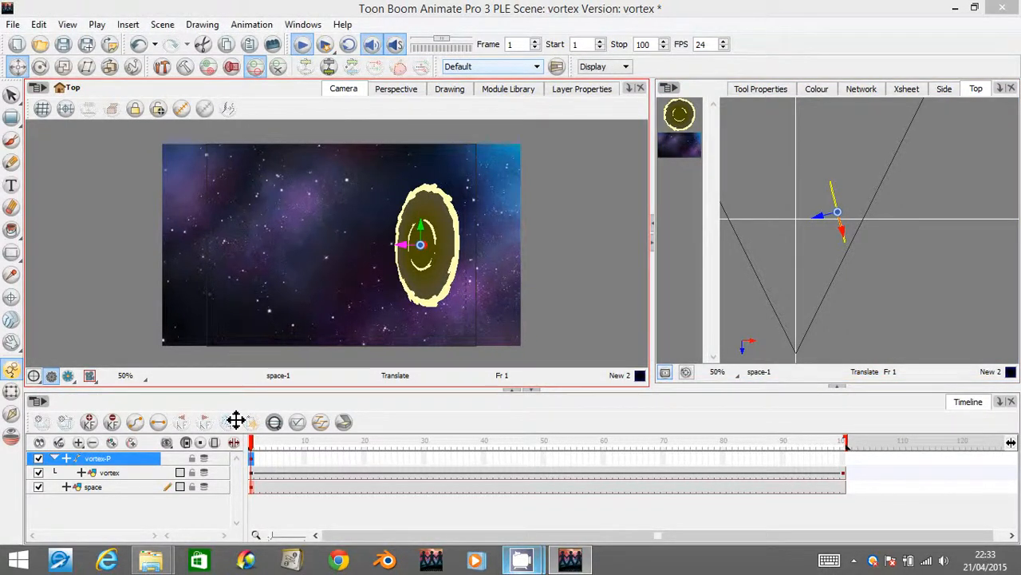
left_click(257, 459)
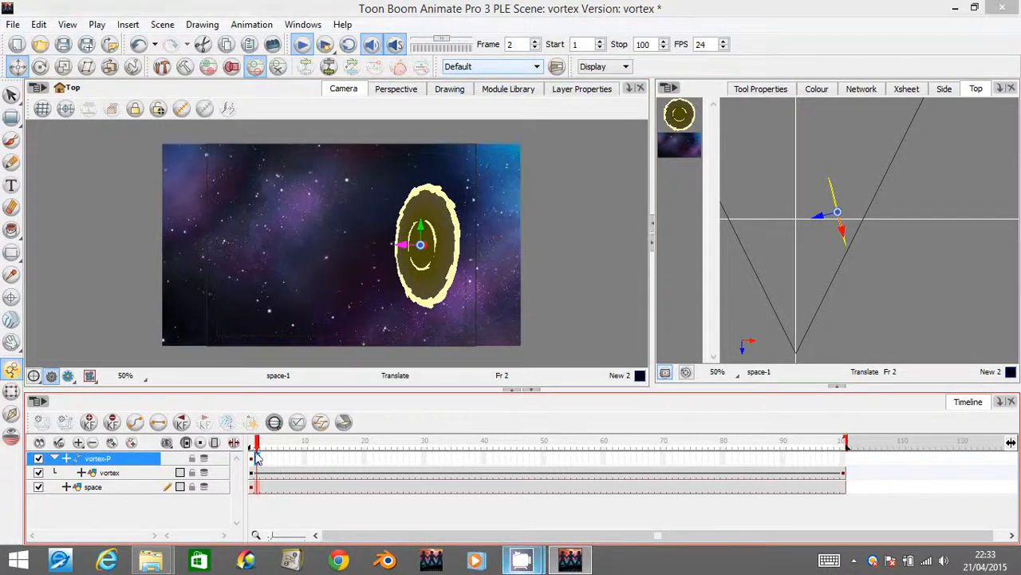
left_click(348, 46)
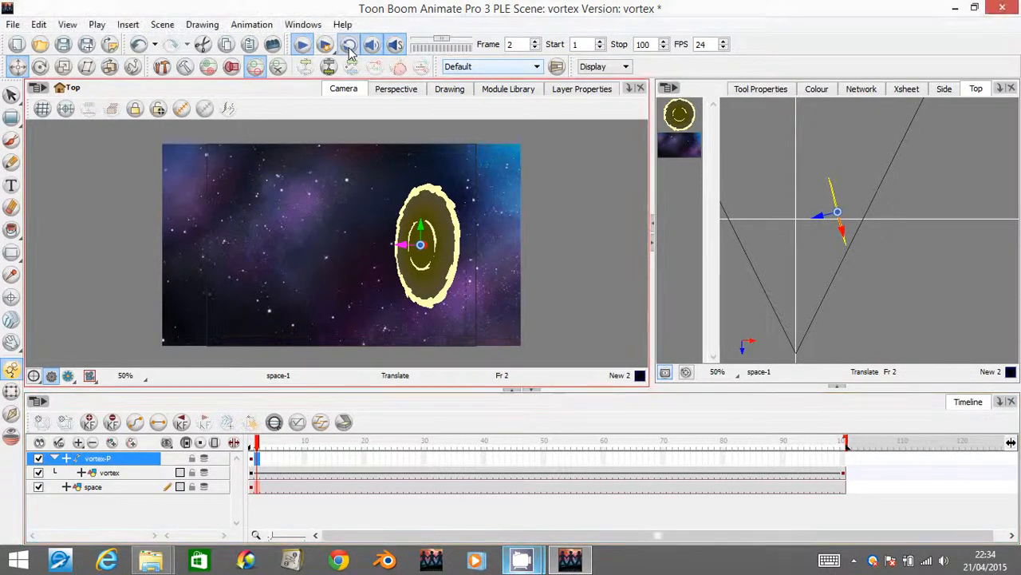
left_click(303, 46)
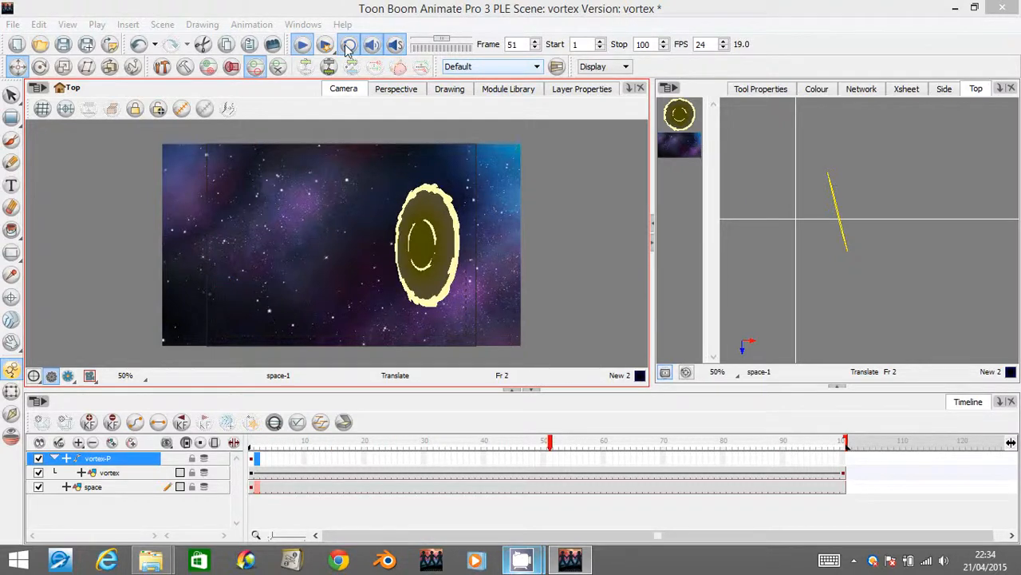
left_click(304, 47)
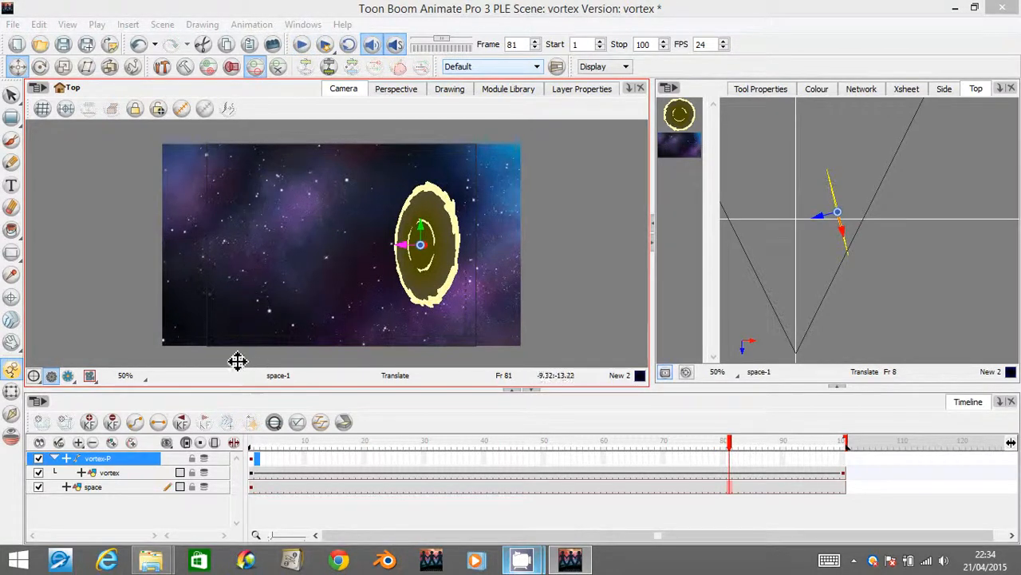
left_click(69, 376)
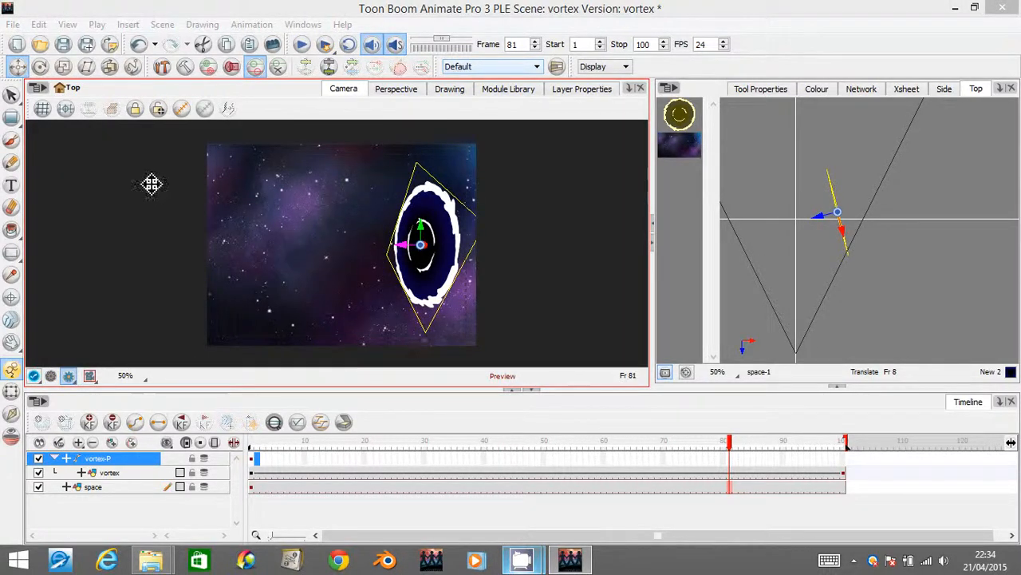
left_click(12, 95)
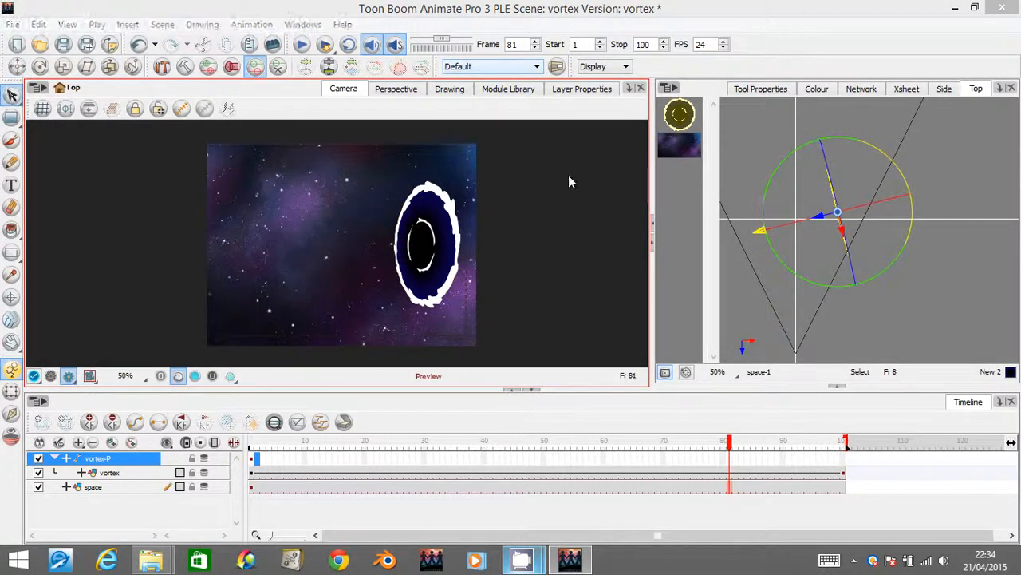
Spread out the network nodes so the vortex-P peg, vortex and space drawings sit clearly above the Composite
left_click(865, 91)
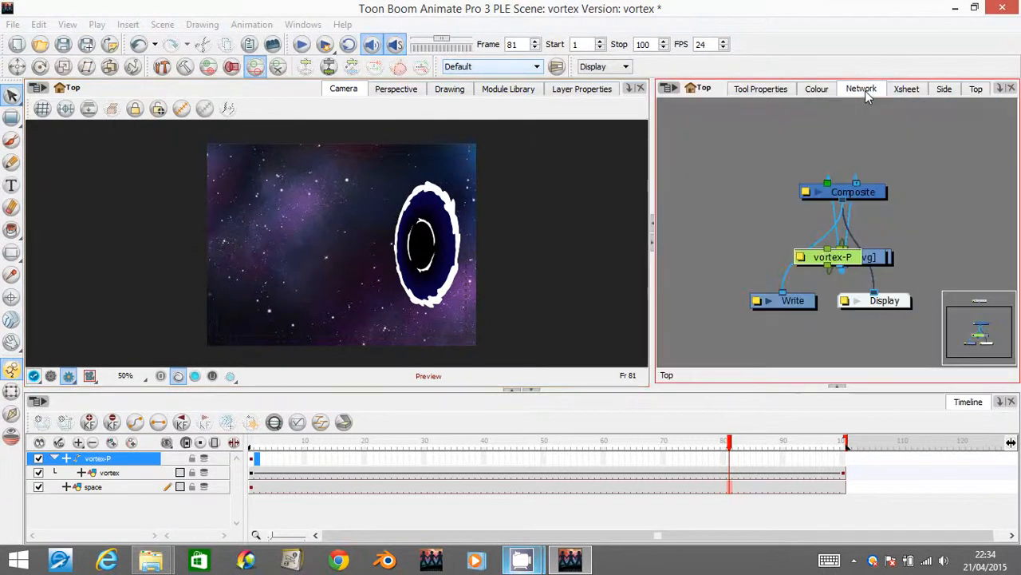
left_click_drag(836, 260, 759, 137)
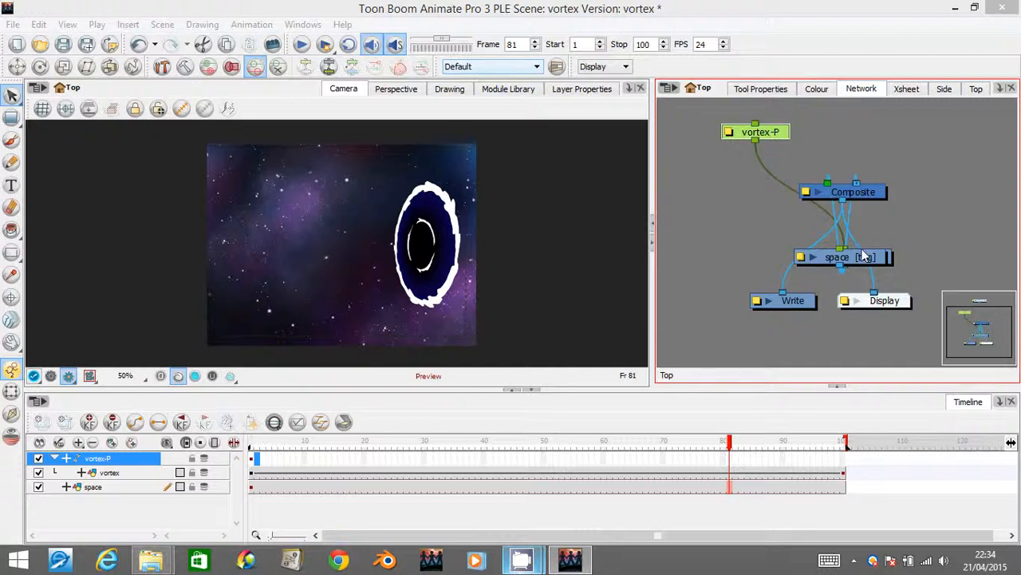
left_click_drag(873, 174, 928, 134)
left_click_drag(858, 263, 828, 158)
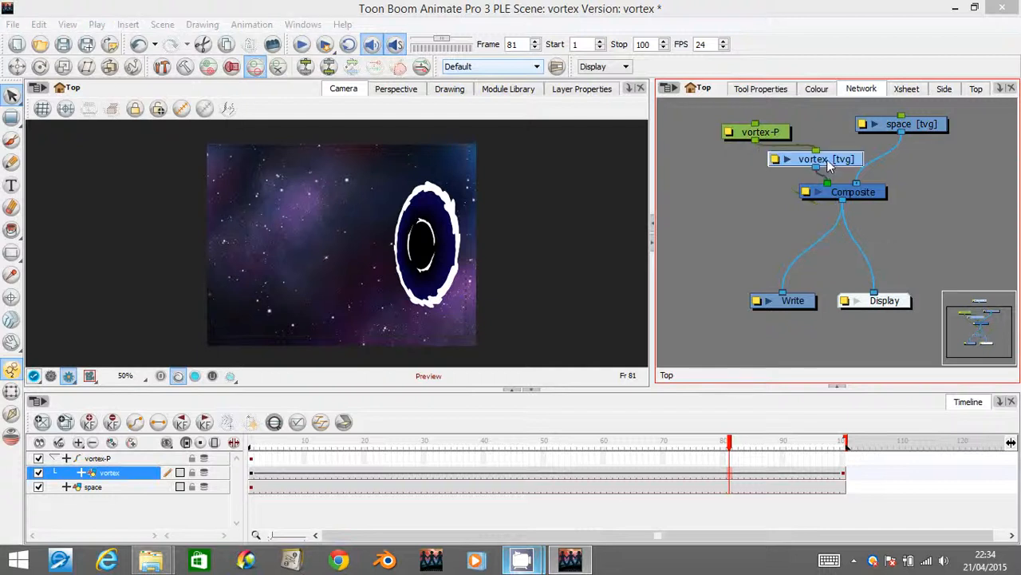
left_click(765, 132)
left_click_drag(745, 97, 751, 173)
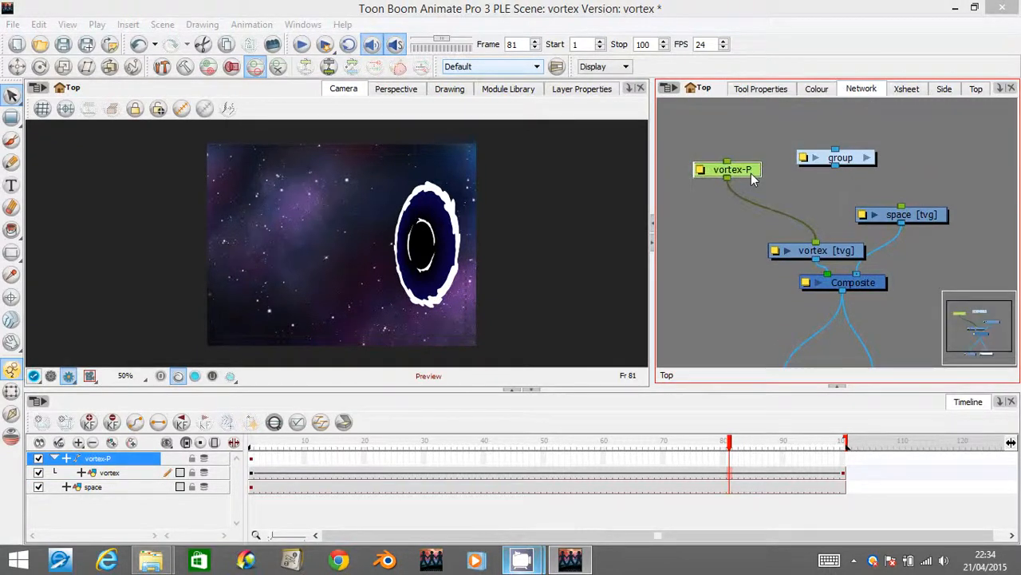
left_click(830, 254)
left_click_drag(830, 252, 767, 216)
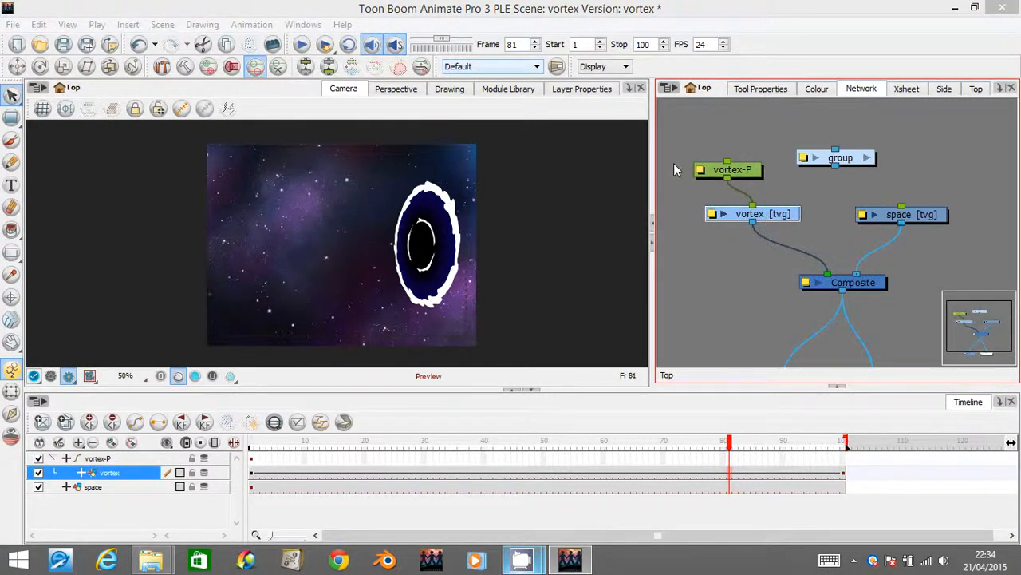
Add a Glow and a Blur-Radial filter module to the network, and bring back the Camera view
left_click(508, 89)
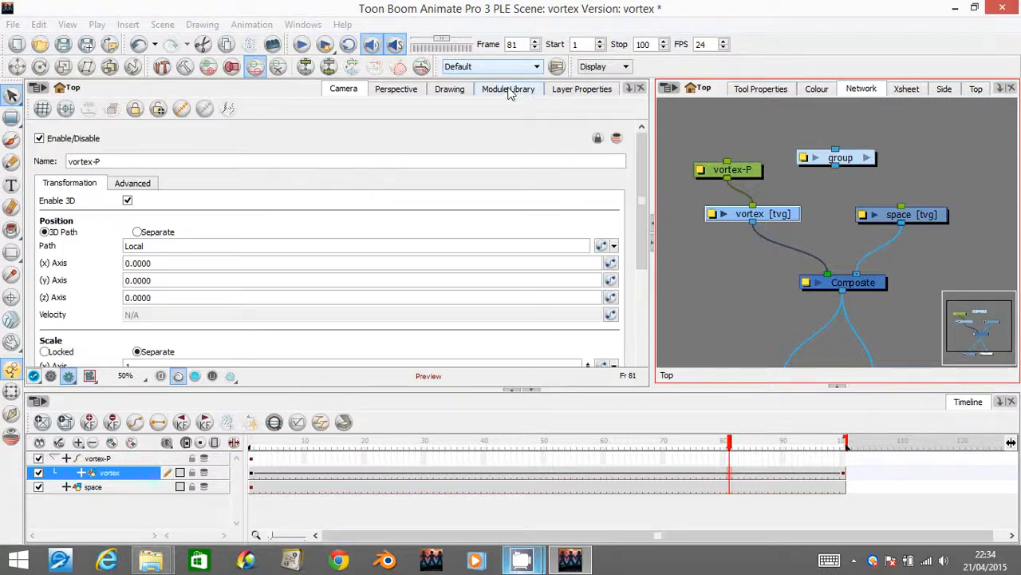
left_click(335, 112)
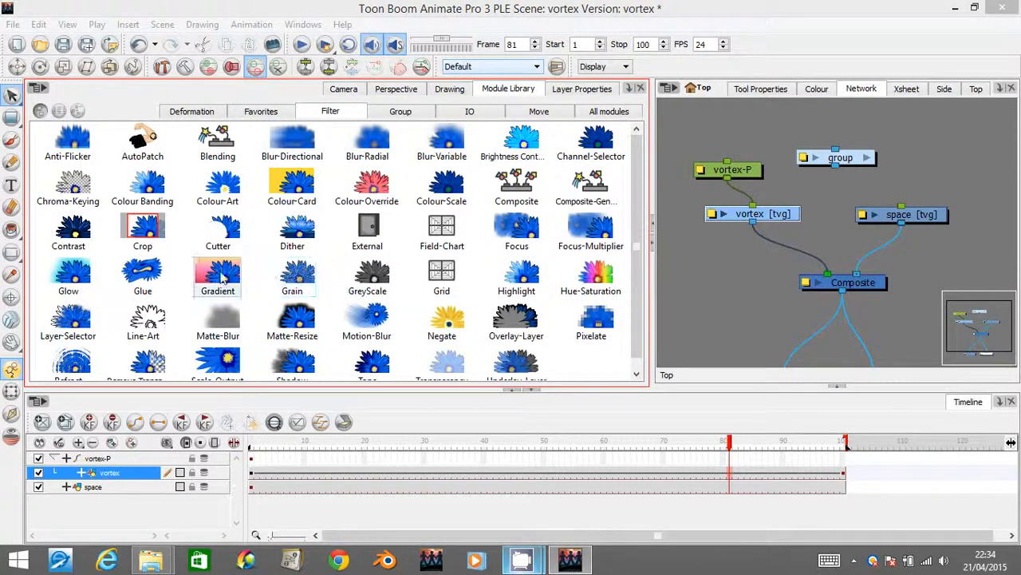
left_click_drag(89, 289, 697, 267)
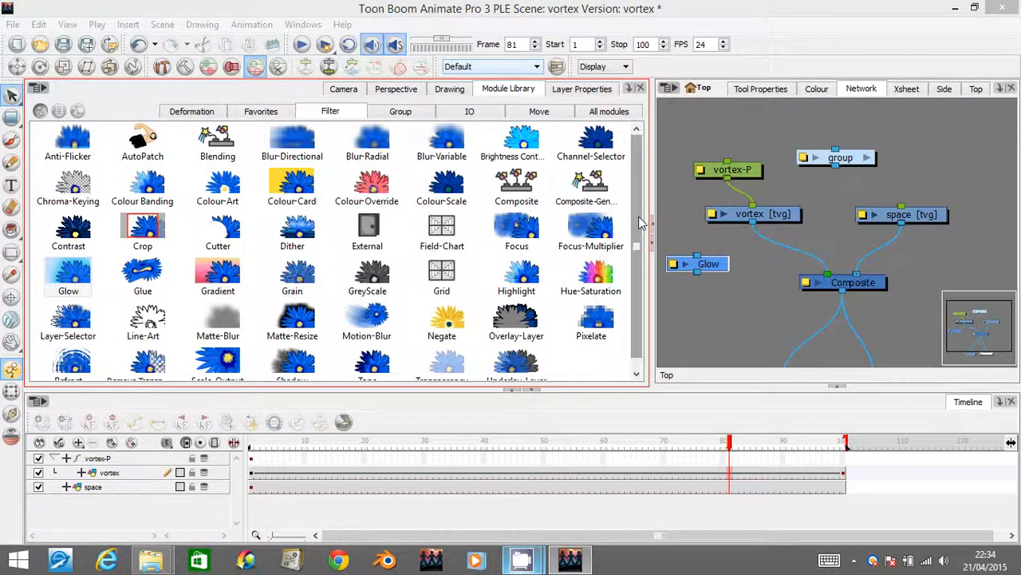
scroll(644, 239, "down", 1)
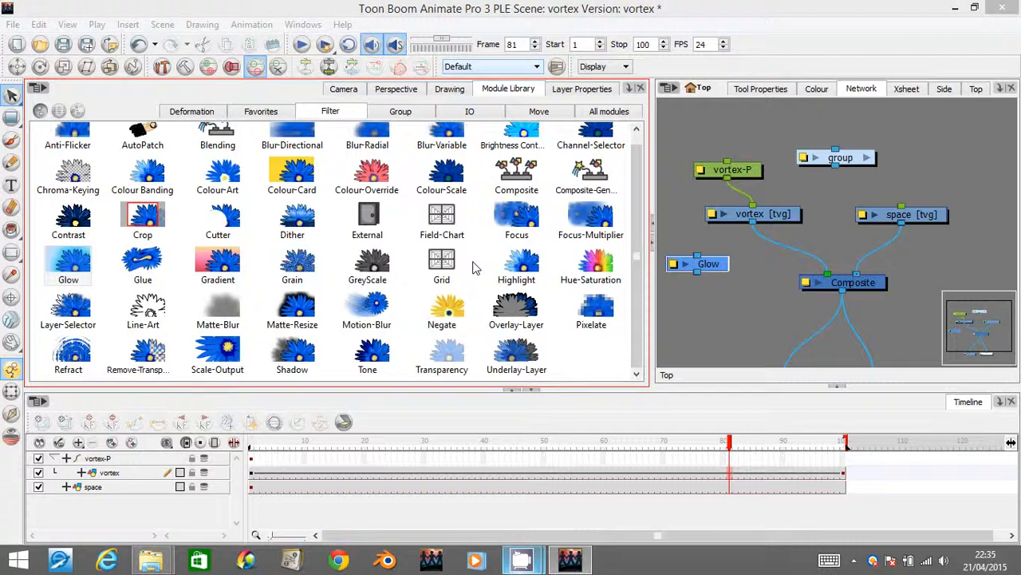
left_click(367, 140)
left_click_drag(409, 145, 771, 287)
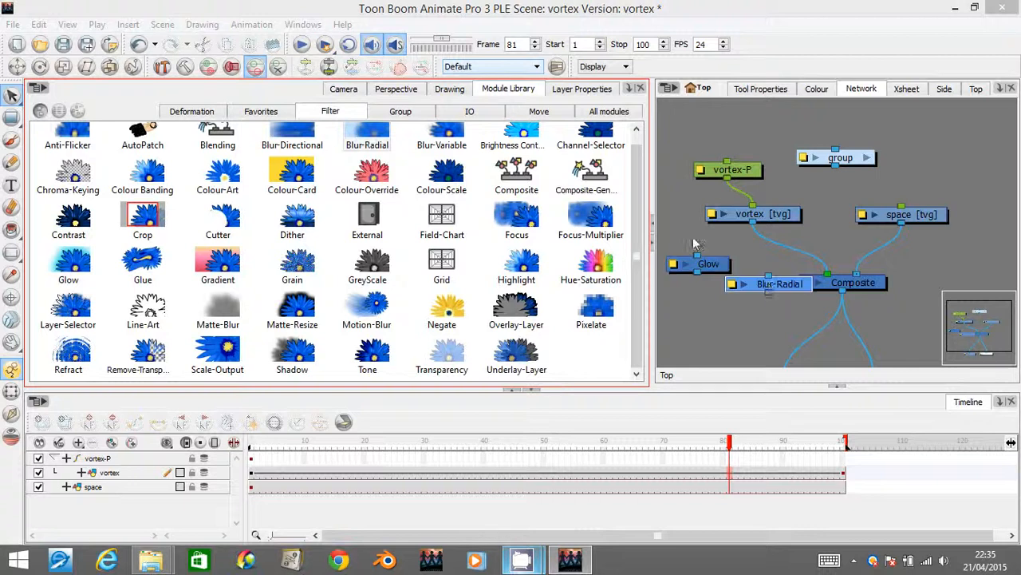
left_click(354, 94)
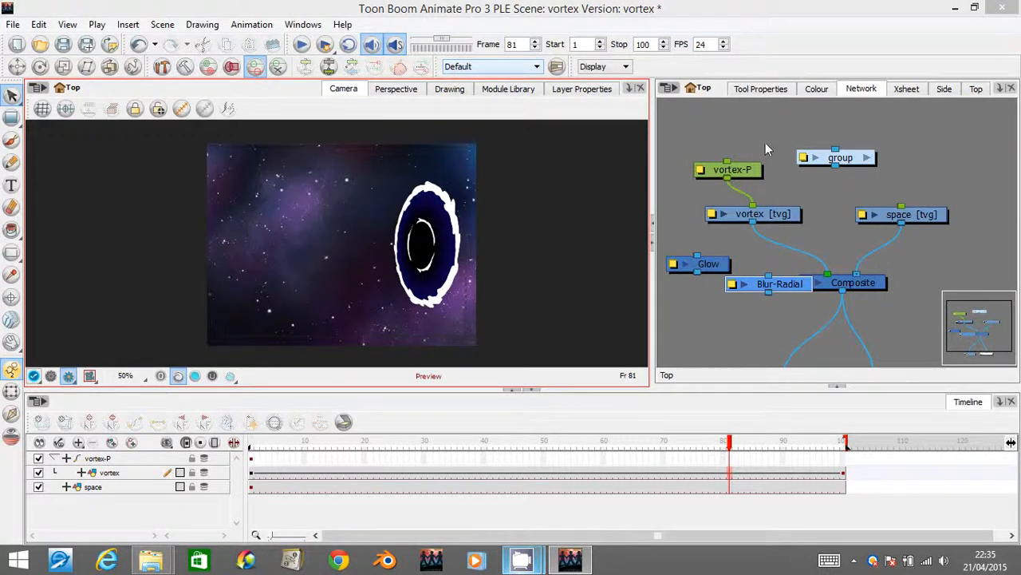
Move the group module aside, raise the vortex and its peg, and insert Blur-Radial between the vortex and the Composite
left_click(891, 153)
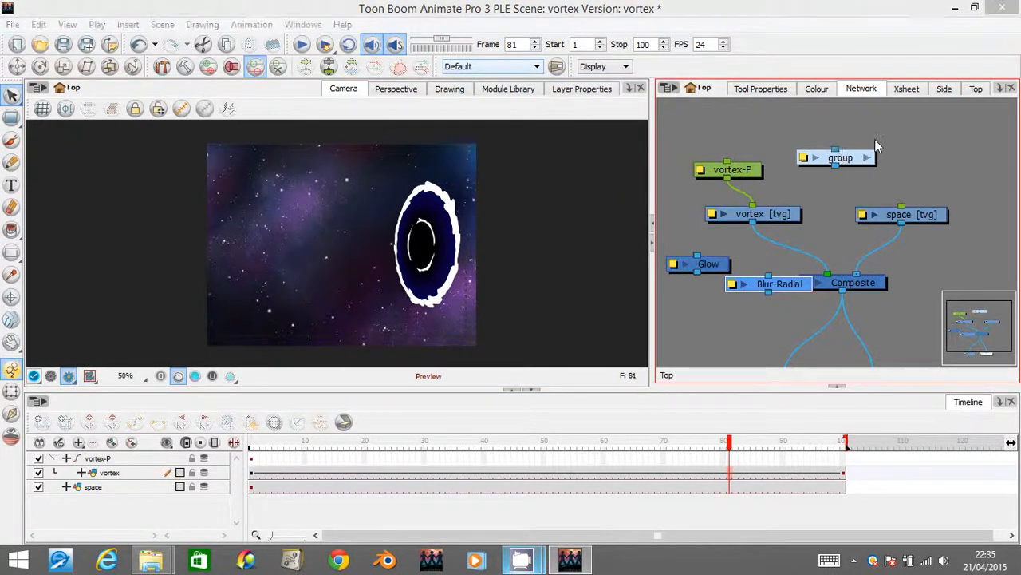
left_click(848, 162)
left_click_drag(849, 162, 968, 123)
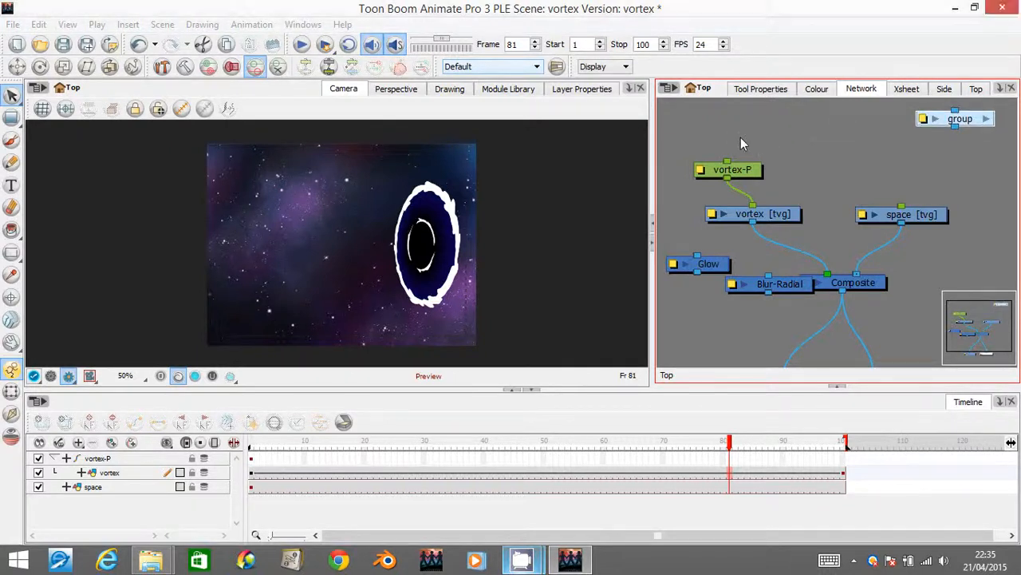
left_click(770, 217)
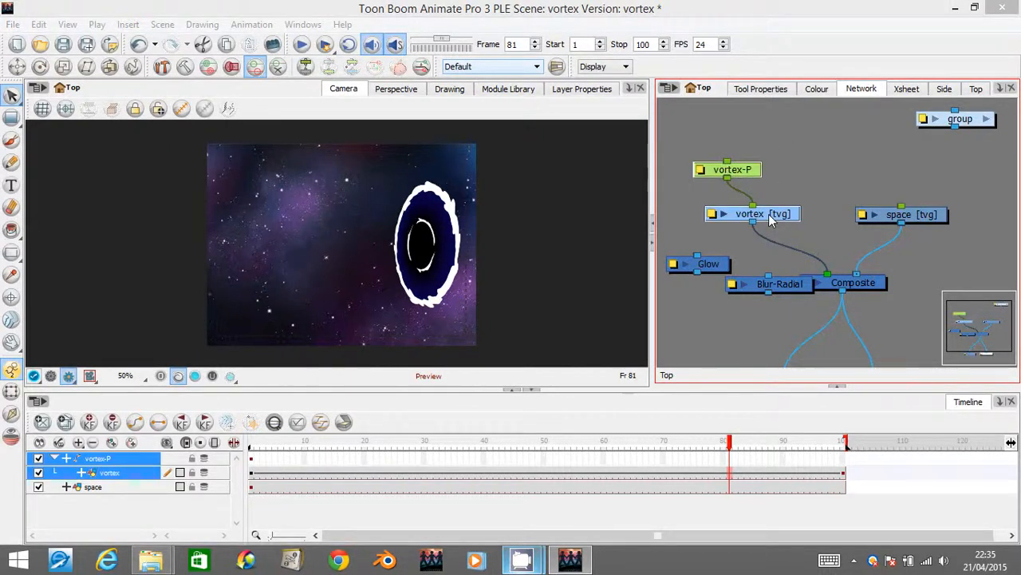
left_click_drag(770, 218, 810, 176)
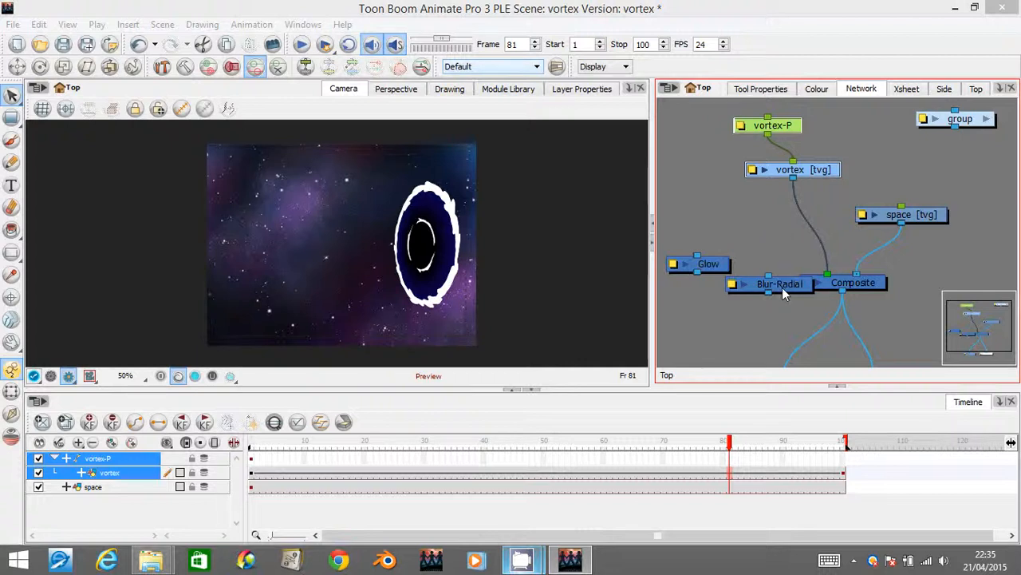
left_click_drag(780, 285, 828, 244)
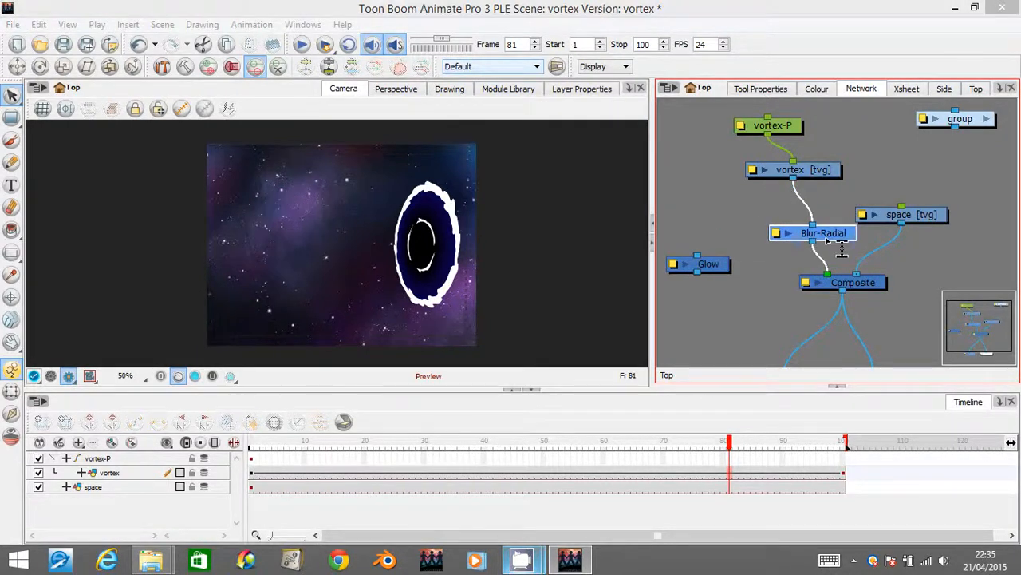
Set the Blur-Radial module's radius to 7
left_click(776, 232)
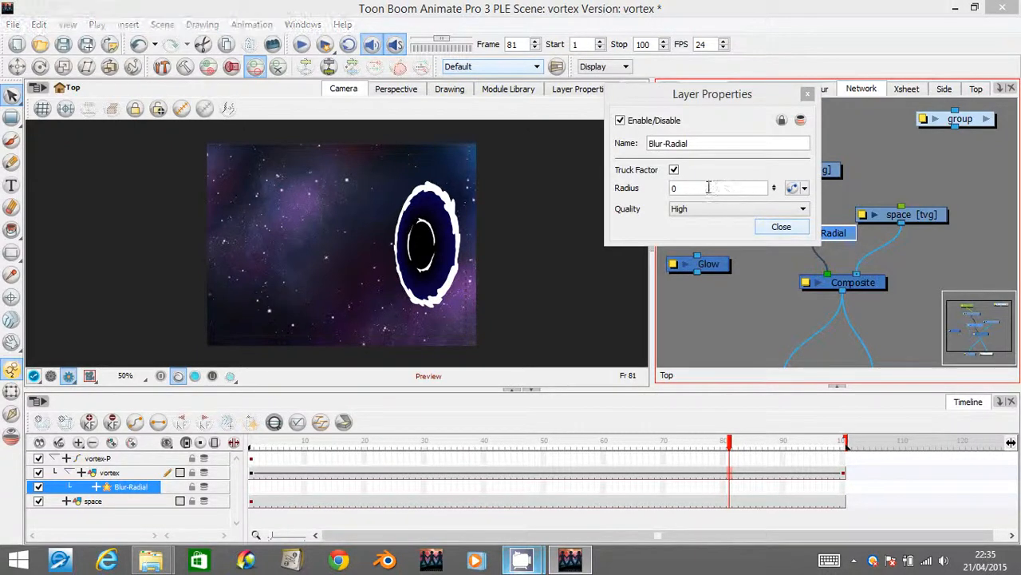
left_click(708, 188)
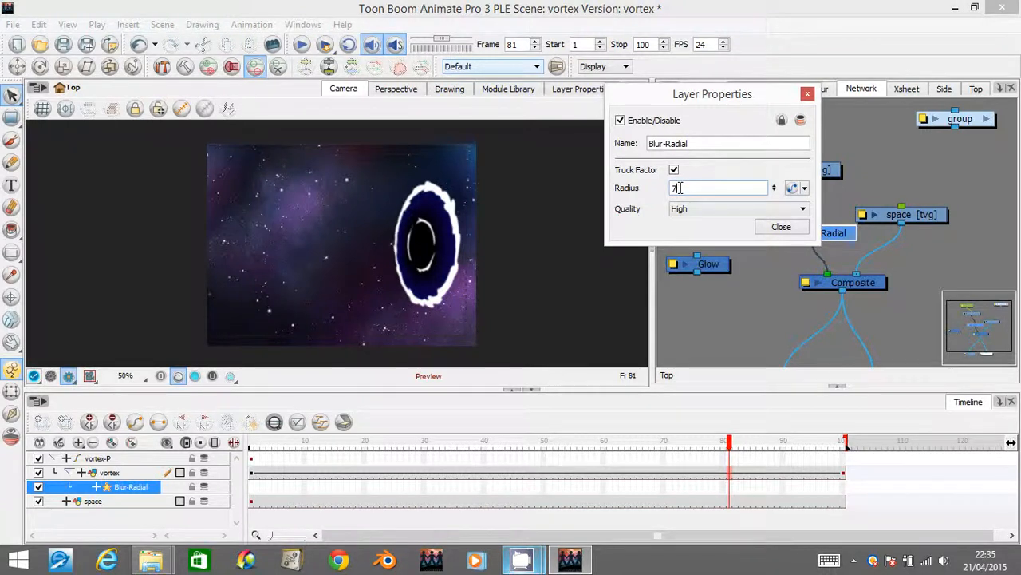
key("Return")
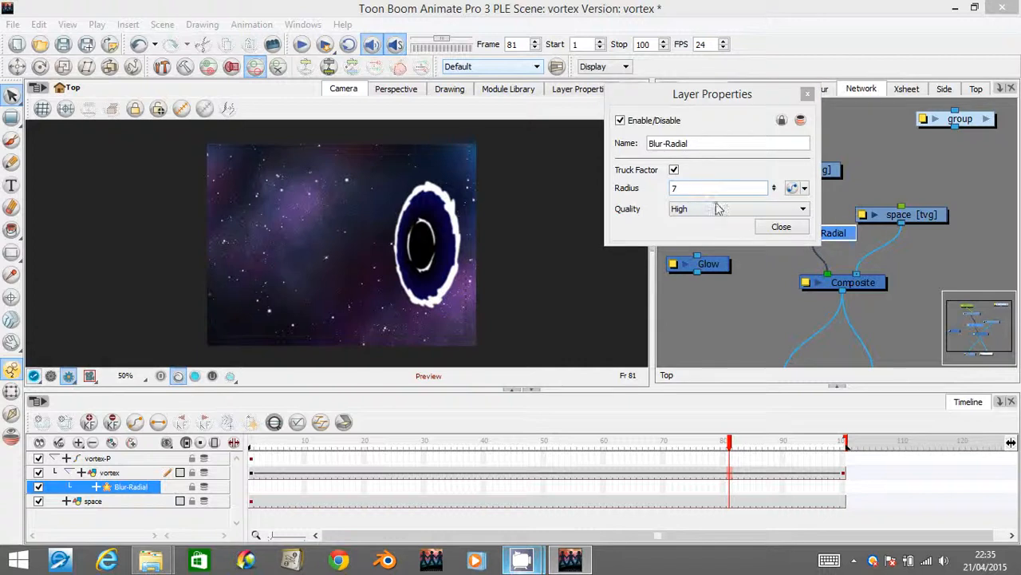
left_click(782, 227)
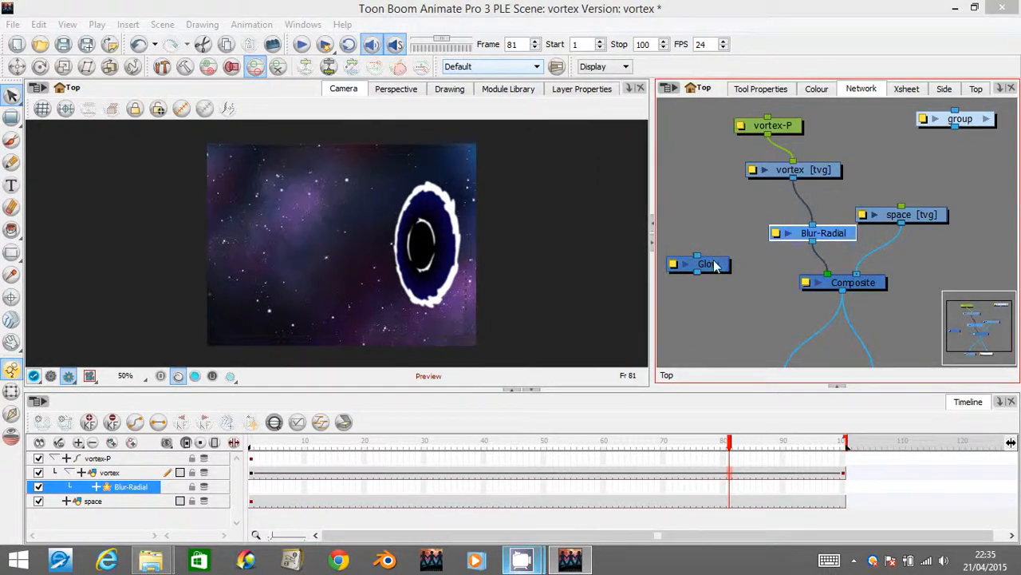
Add a second Composite module to the network and place it just below the Glow module
left_click_drag(717, 267, 770, 266)
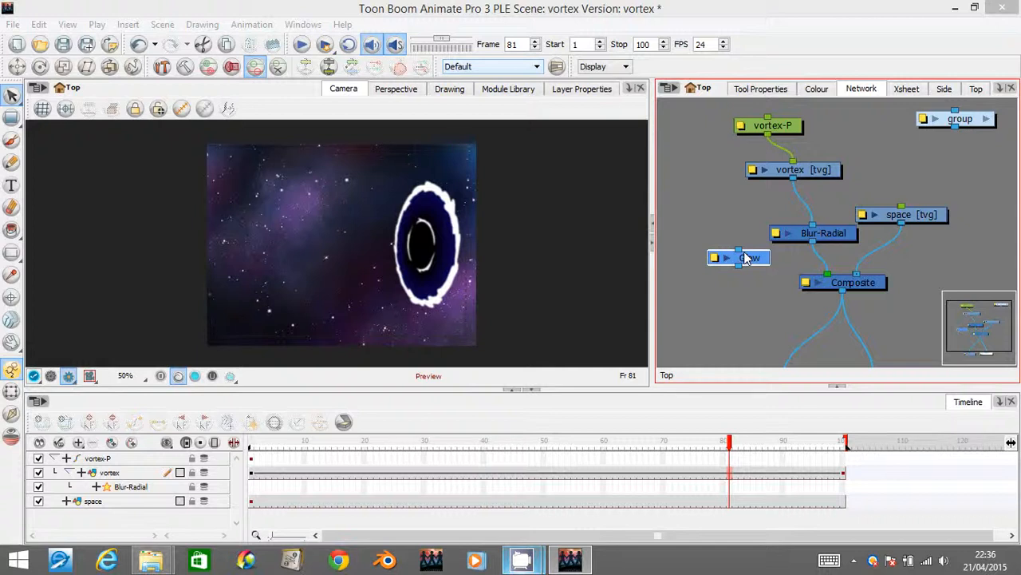
left_click_drag(725, 228, 720, 208)
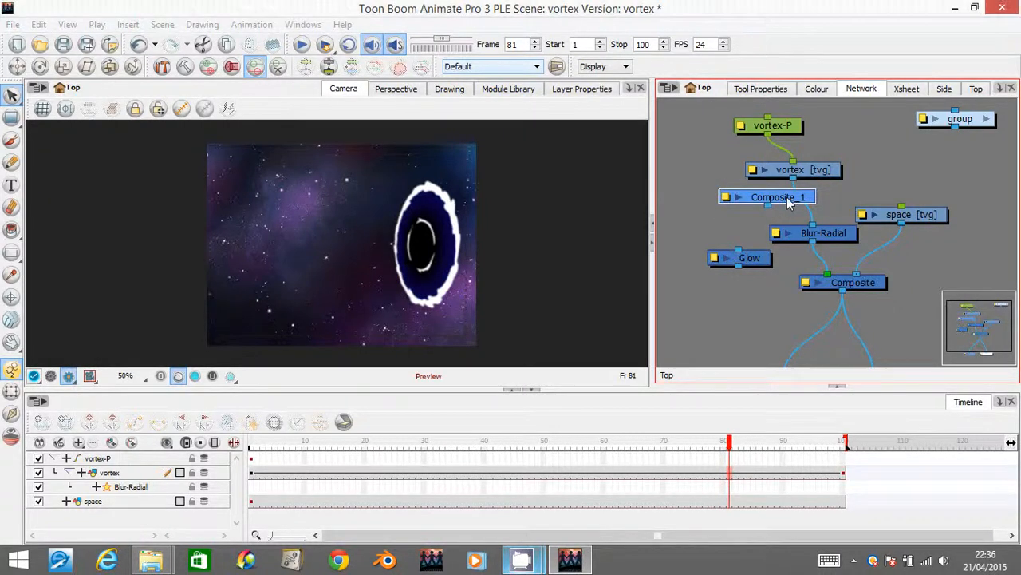
left_click_drag(788, 203, 763, 287)
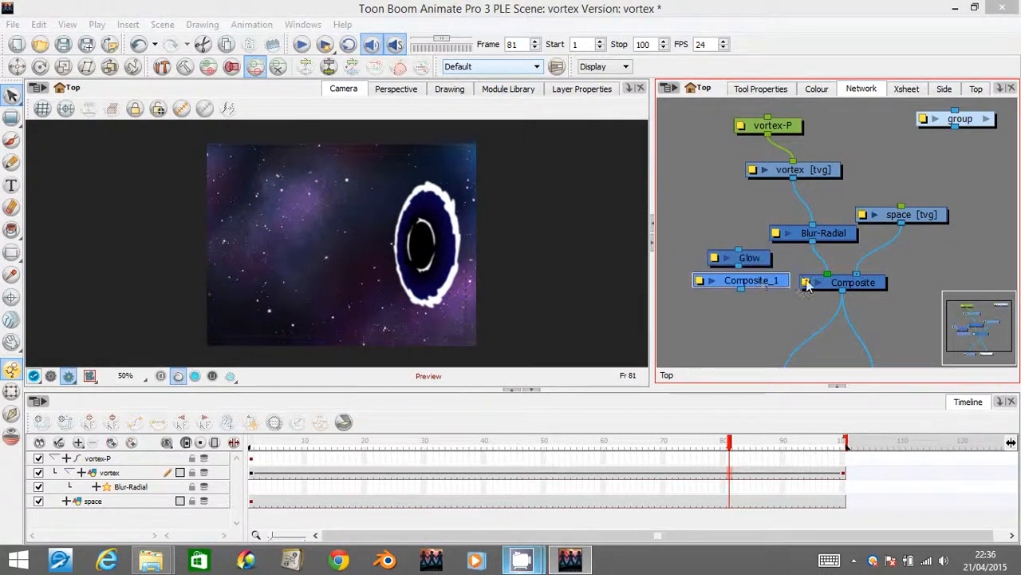
Route the vortex through both Glow and Blur-Radial into the new composite, and feed that composite into the lowered main Composite
left_click_drag(827, 281, 718, 227)
left_click_drag(743, 293, 806, 286)
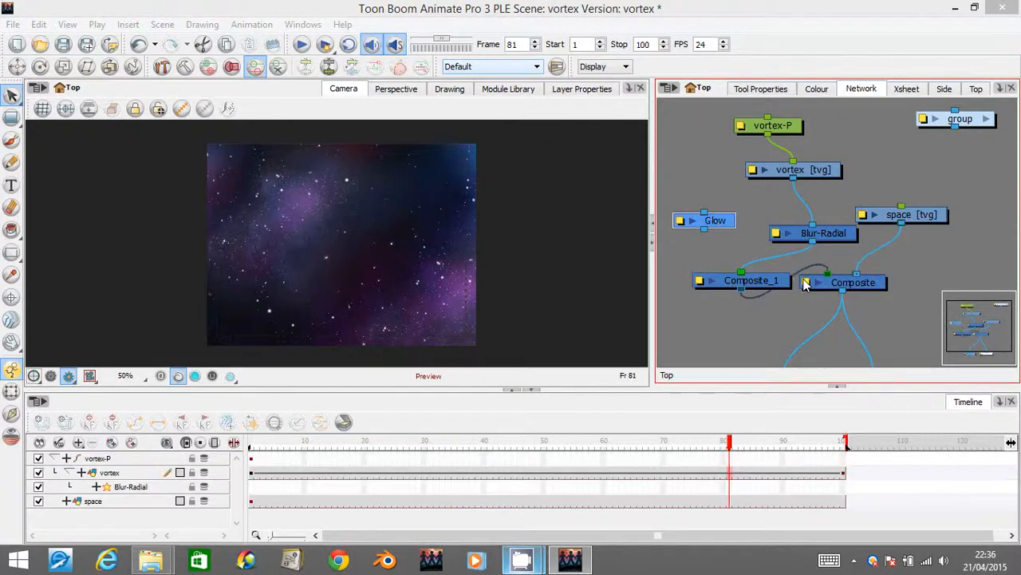
mouse_move(855, 328)
left_mouse_down()
mouse_move(869, 311)
mouse_move(845, 323)
left_mouse_up()
left_click(870, 286)
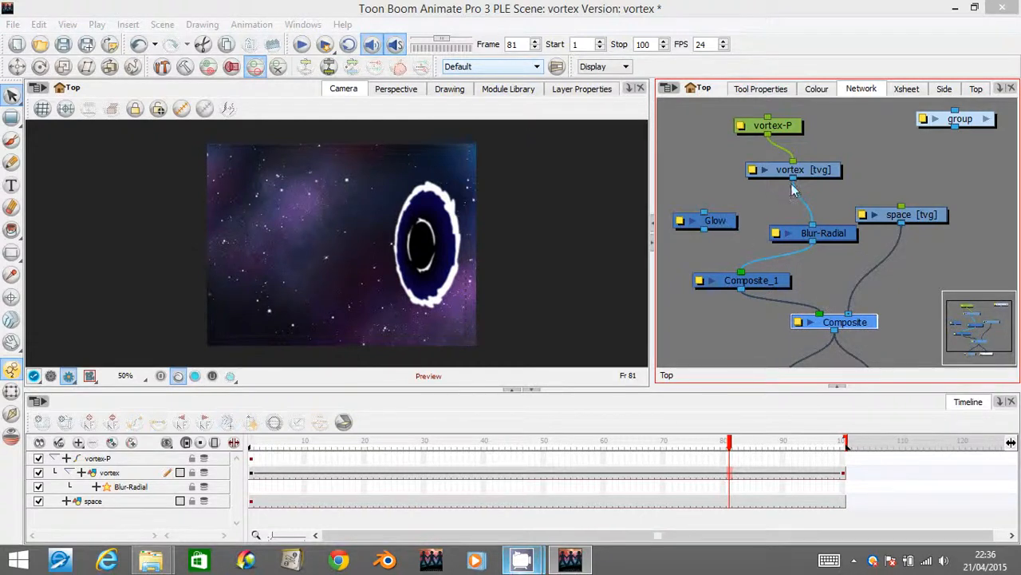
left_click_drag(794, 178, 718, 266)
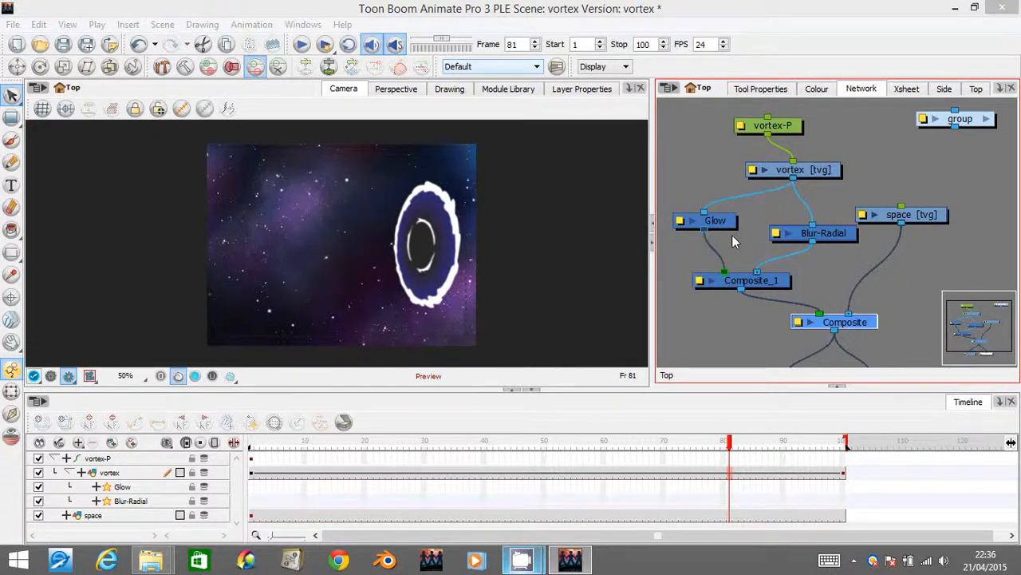
Set the Glow's radius to 20, try the Multiplicative option on and off, and enable Use Source Colour
left_click(680, 223)
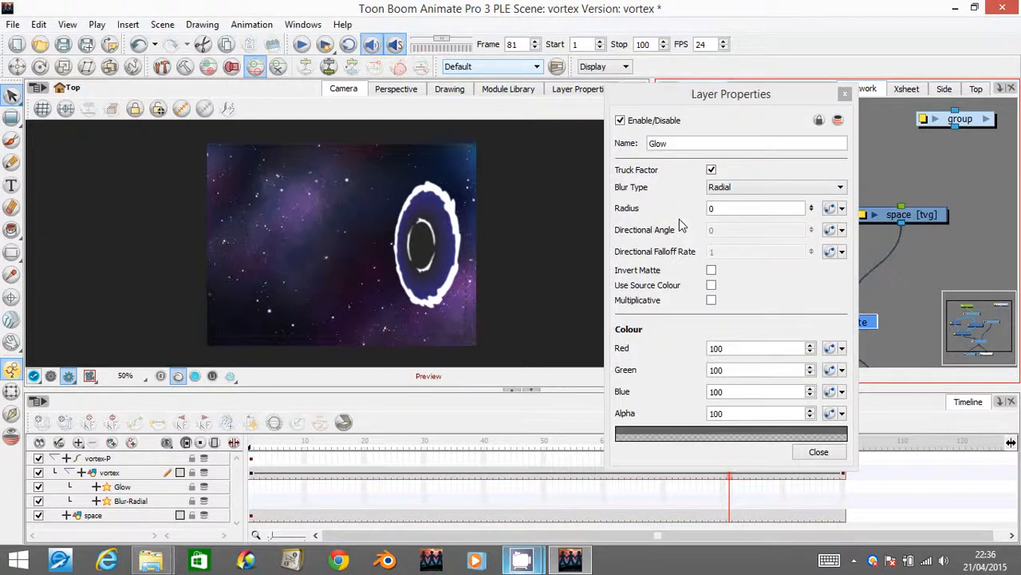
left_click_drag(722, 210, 689, 209)
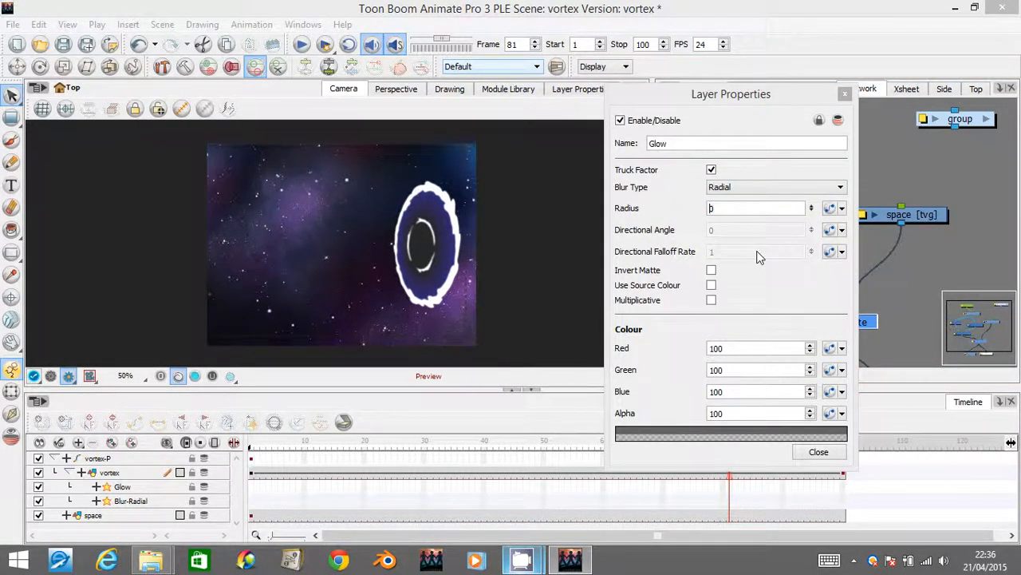
left_click(742, 210)
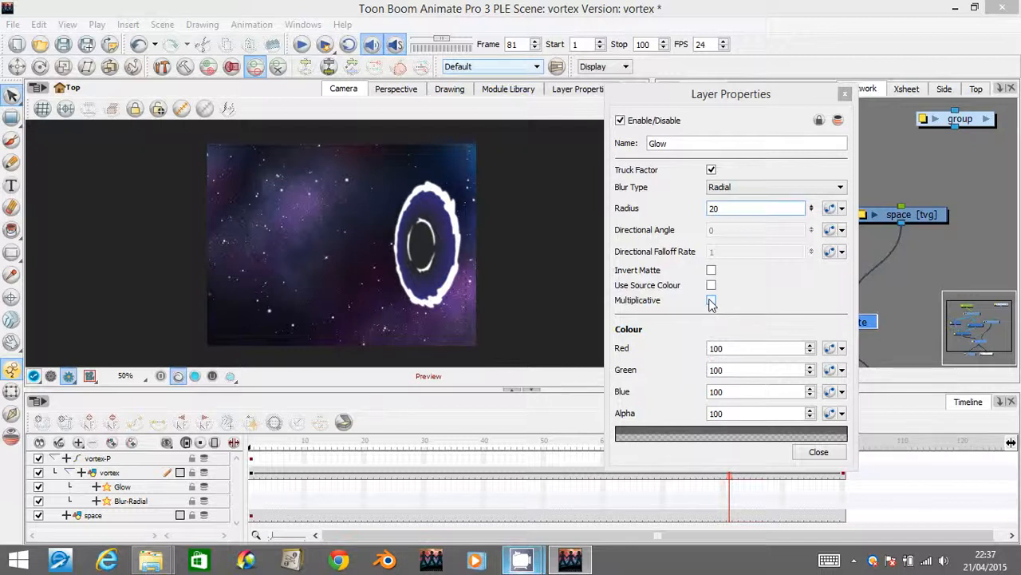
left_click(711, 301)
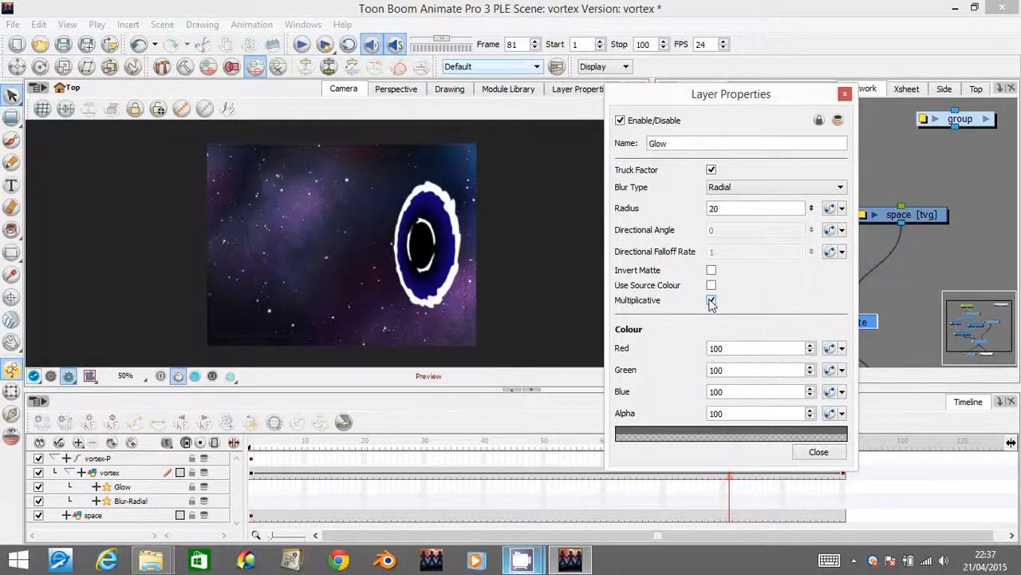
left_click(711, 301)
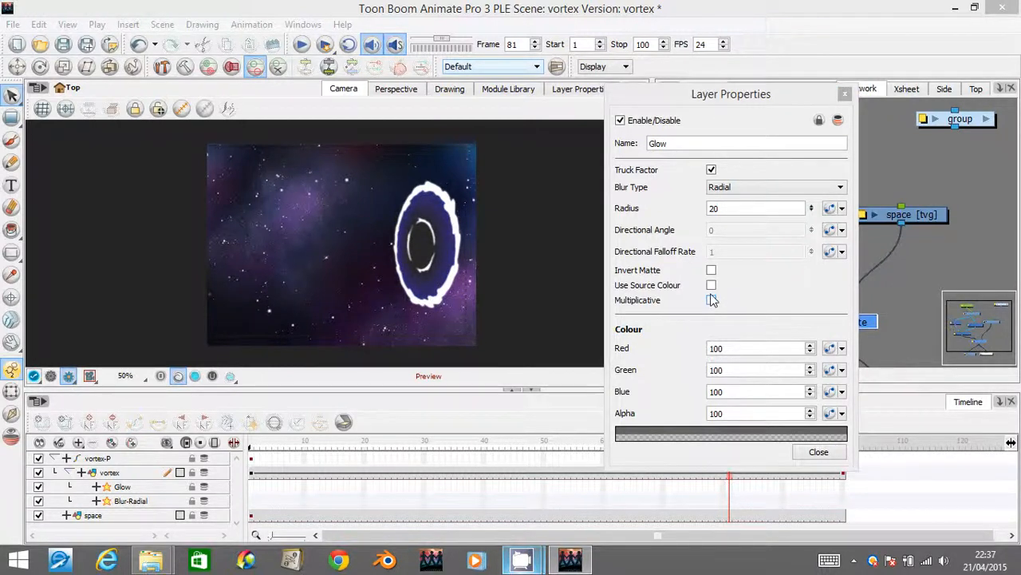
left_click(711, 286)
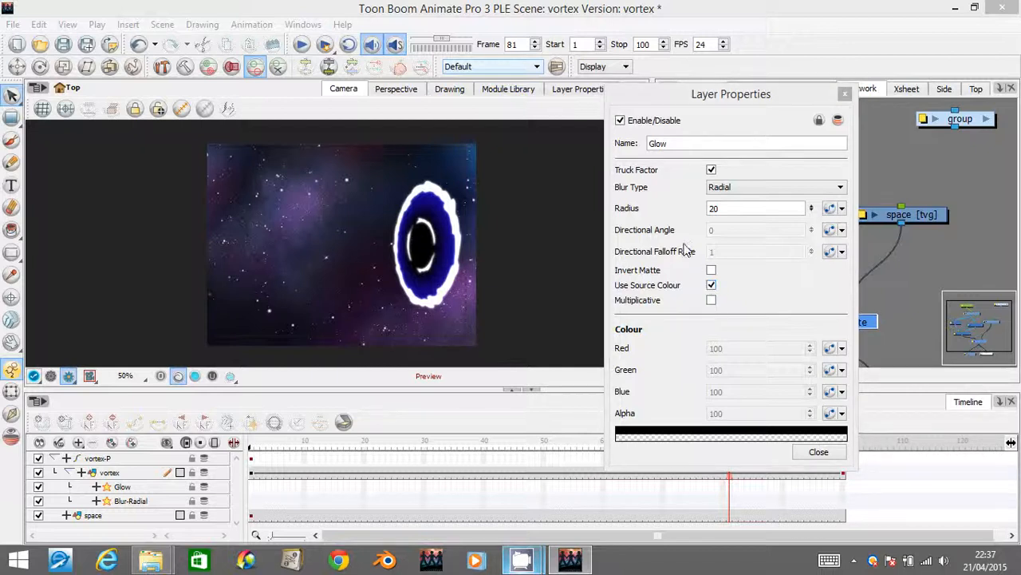
Increase the Glow's radius to 50 and close its properties
left_click_drag(724, 207, 704, 206)
left_click(723, 208)
key("BackSpace")
key("BackSpace")
type("5")
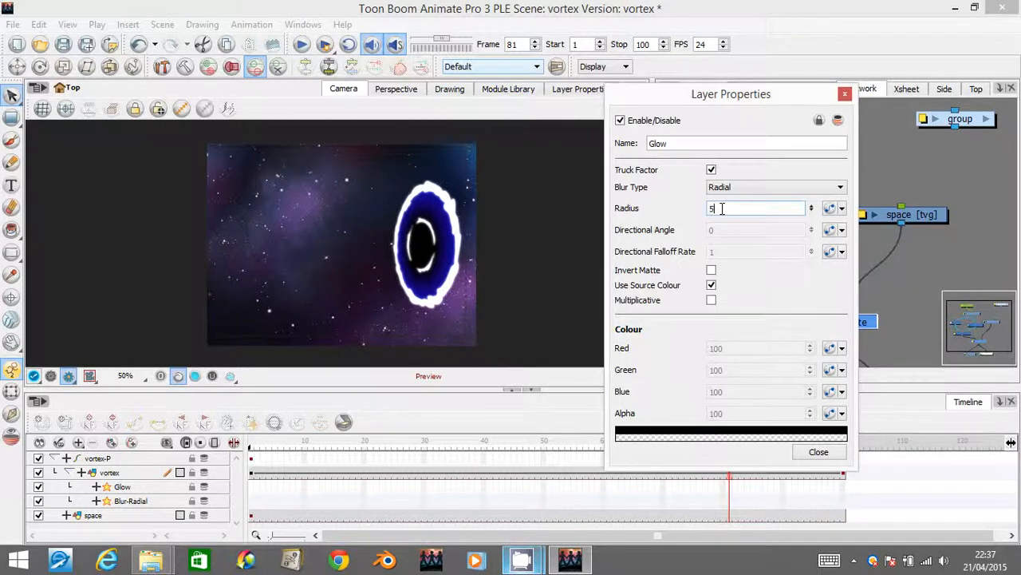
type("0")
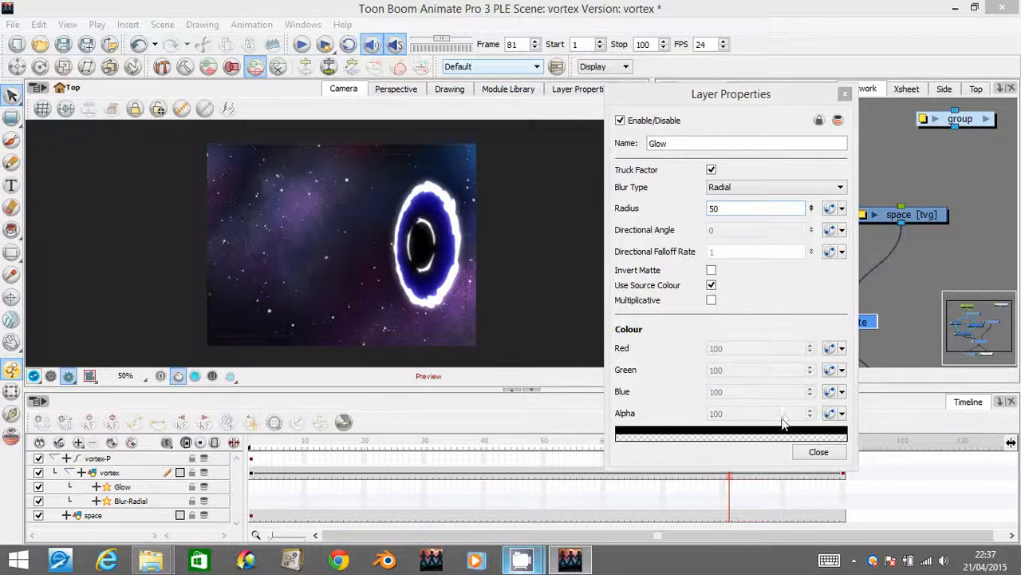
left_click(812, 452)
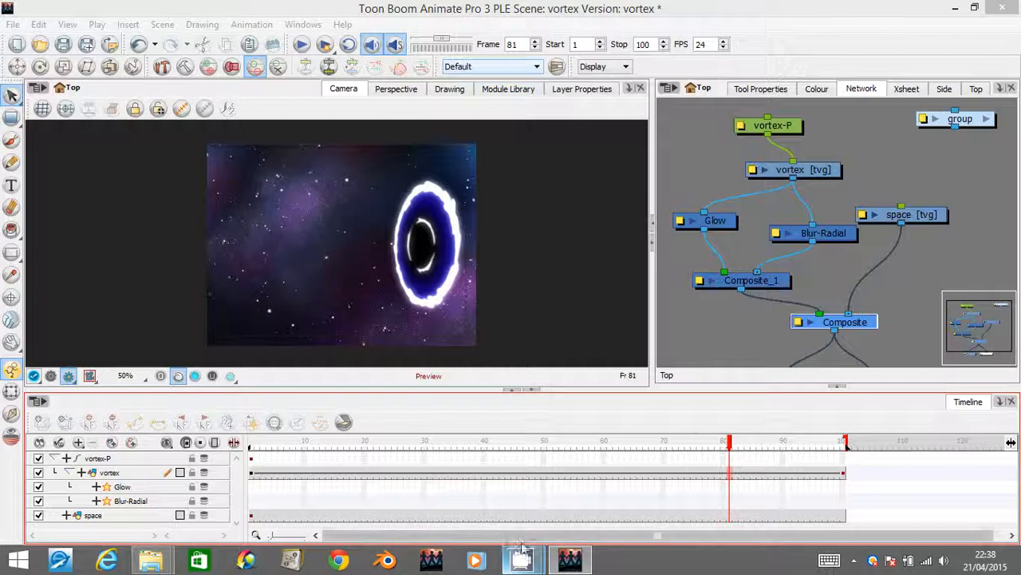
mouse_move(524, 563)
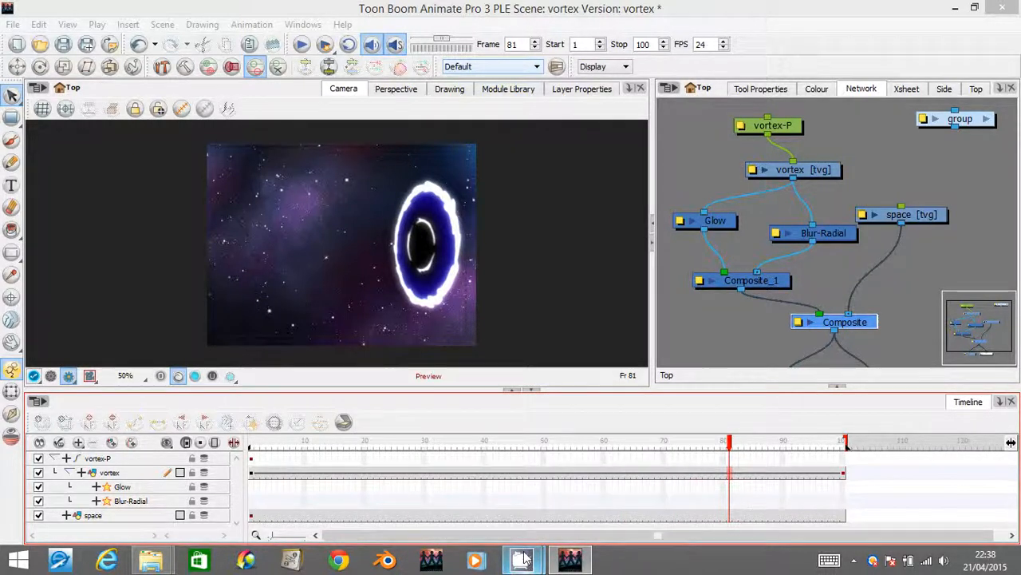